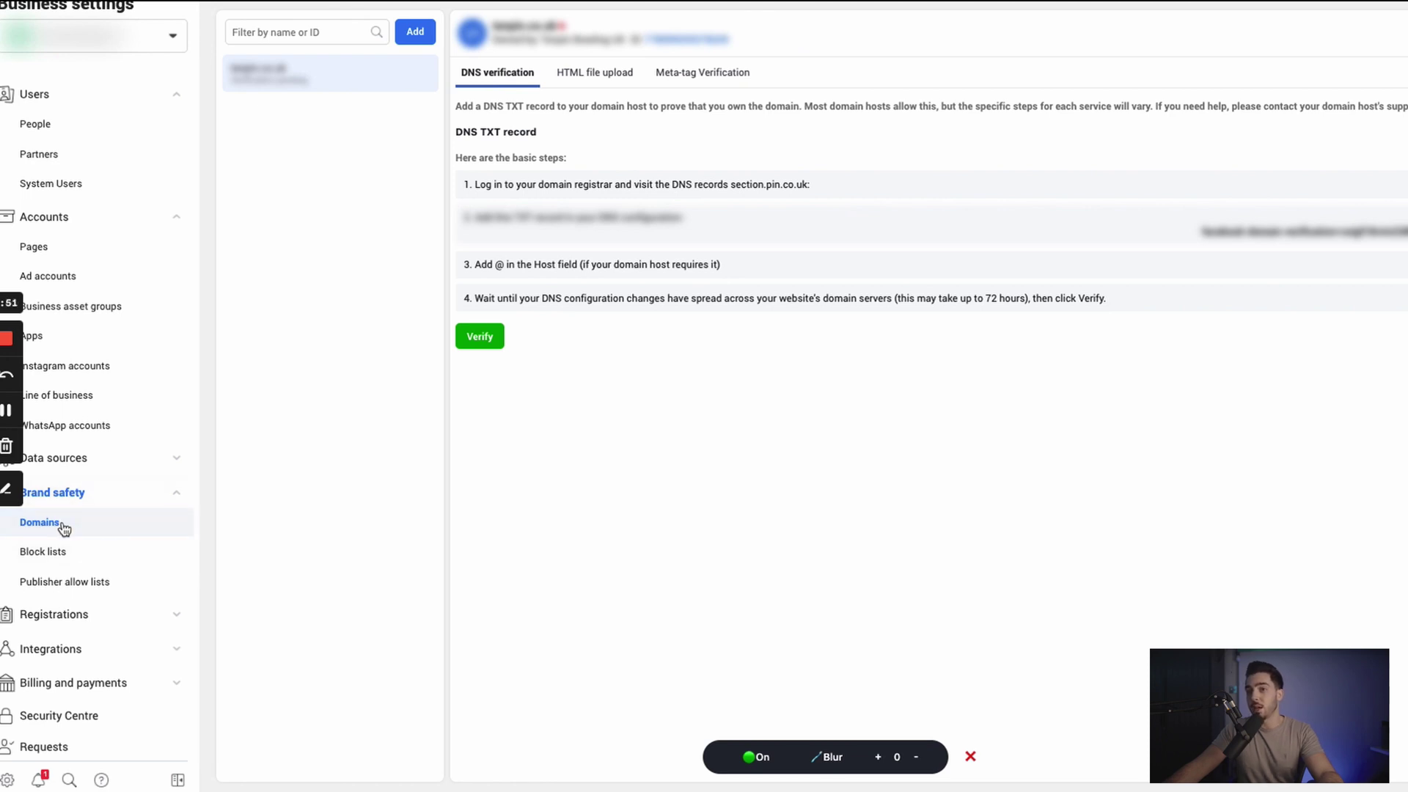
# Step: Open the form for adding a domain to the business and close it without adding one
pyautogui.click(416, 34)
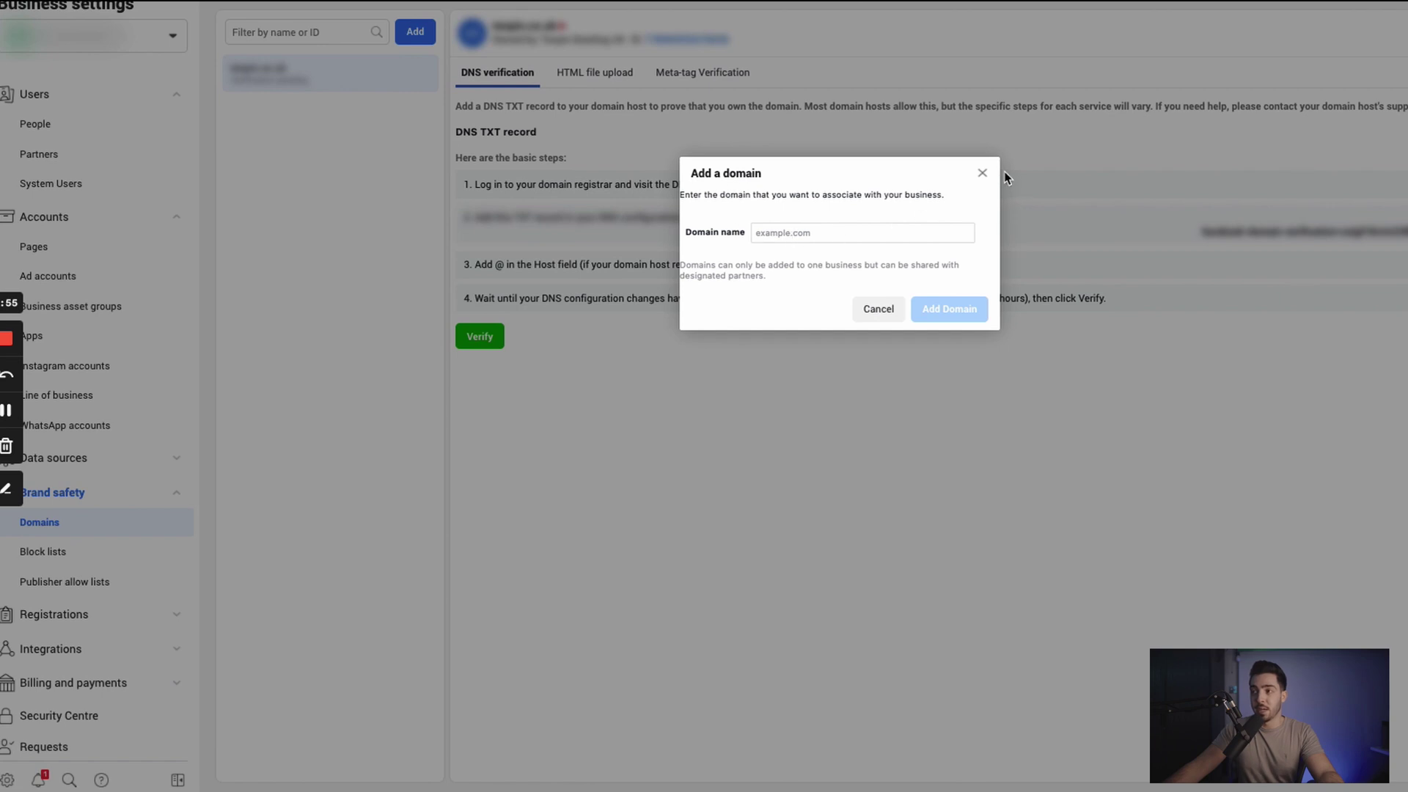
pyautogui.click(982, 173)
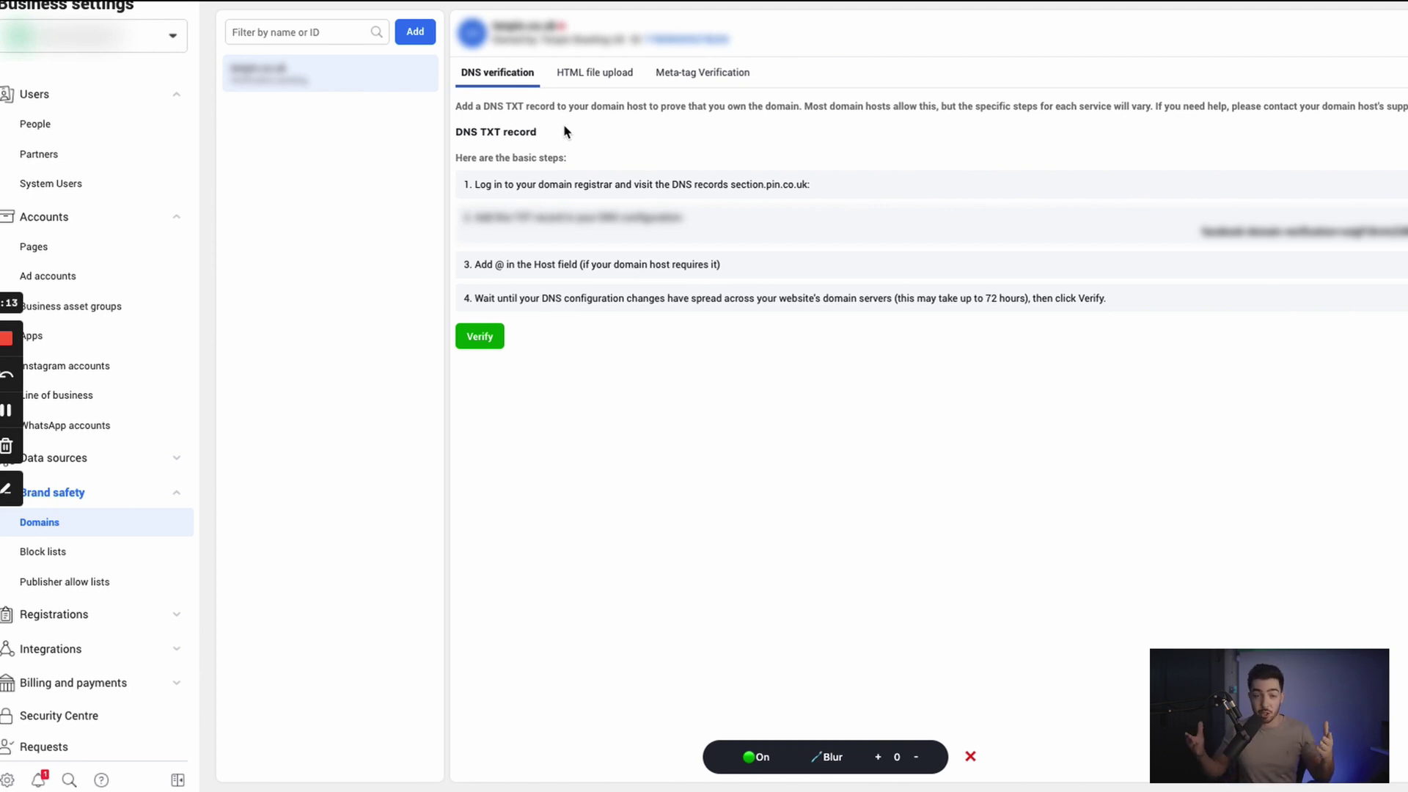
# Step: Copy the domain's TXT verification record and switch to the DNS records on the domain registrar's DNS Management page
pyautogui.click(1324, 238)
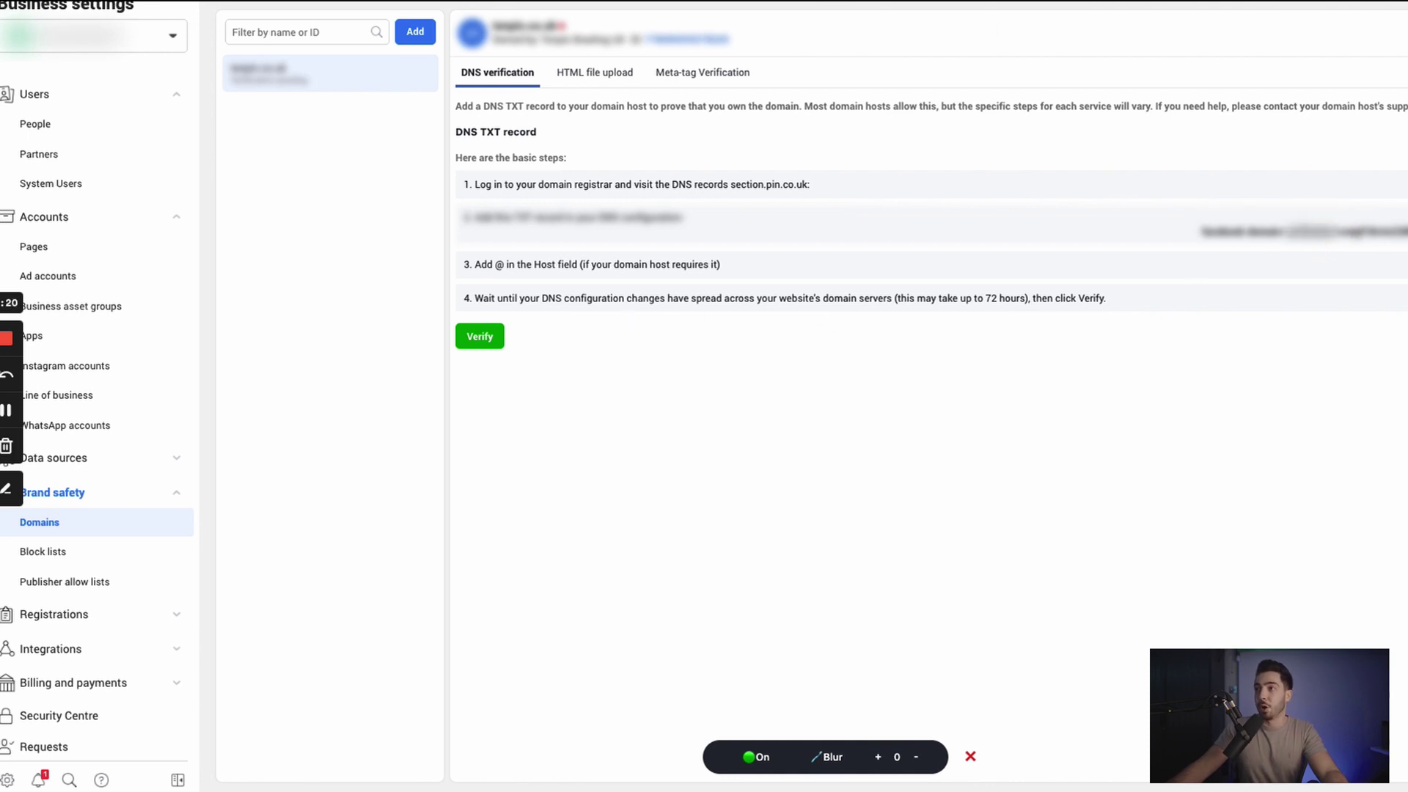
pyautogui.hotkey('ctrl', 'Tab')
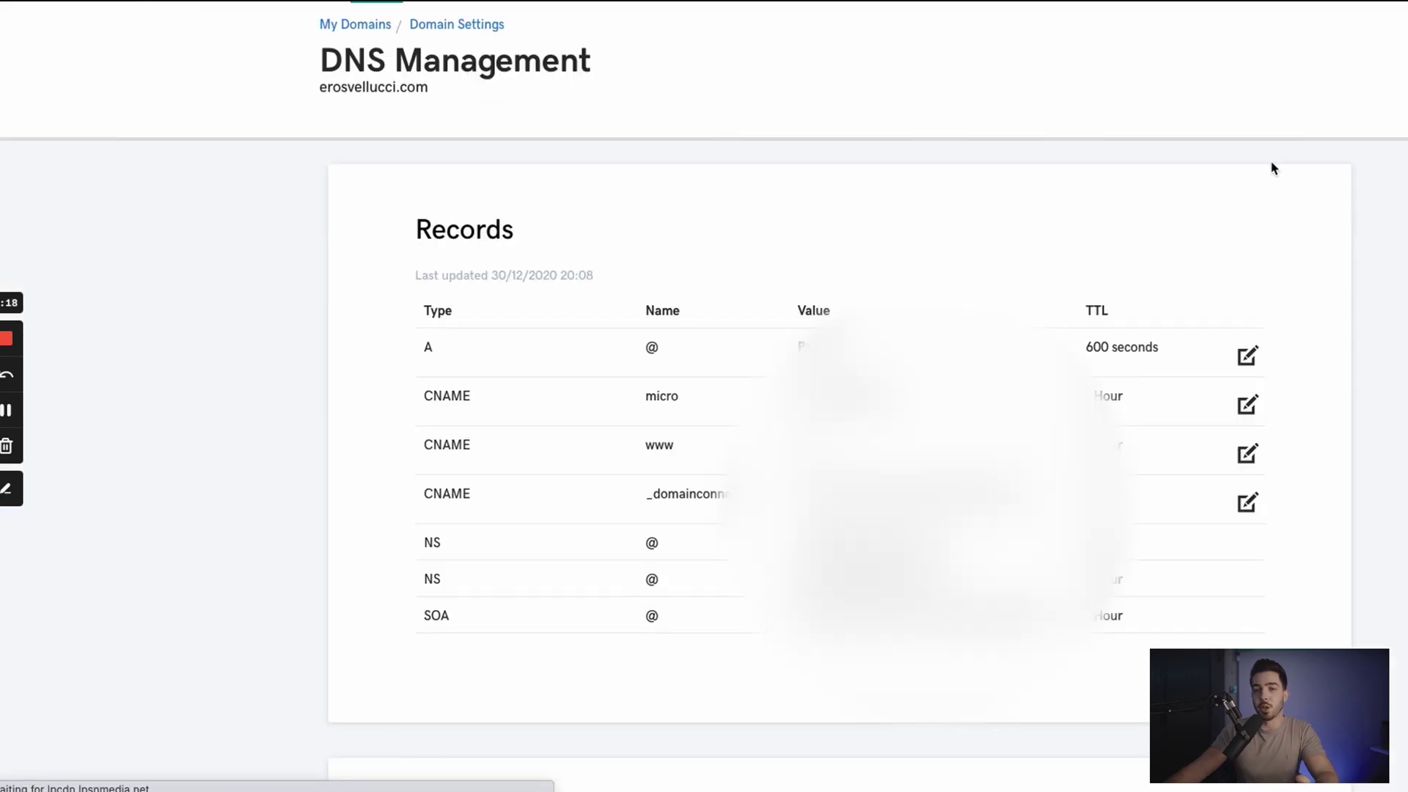
pyautogui.scroll(-1, 1272, 164)
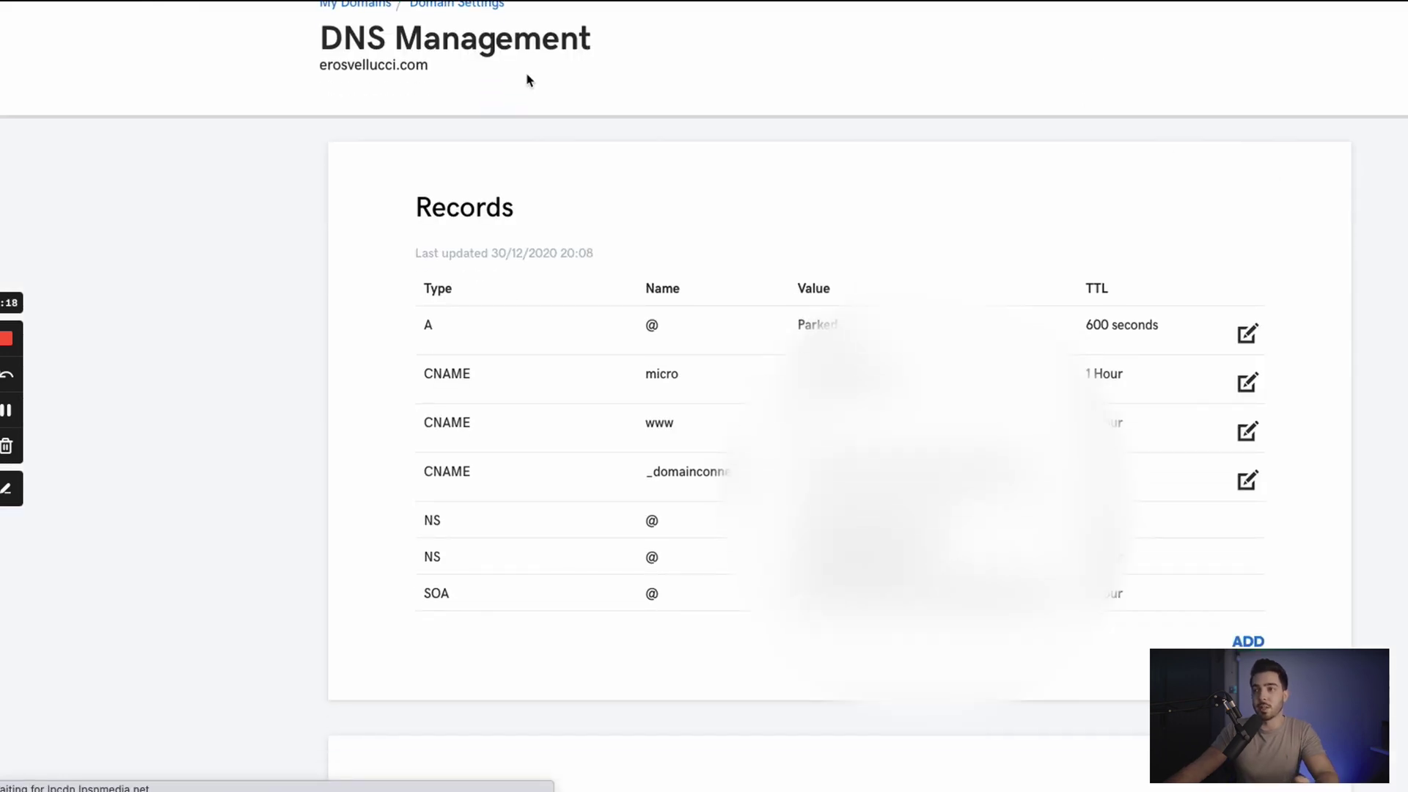
pyautogui.scroll(2, 551, 102)
pyautogui.scroll(-3, 696, 274)
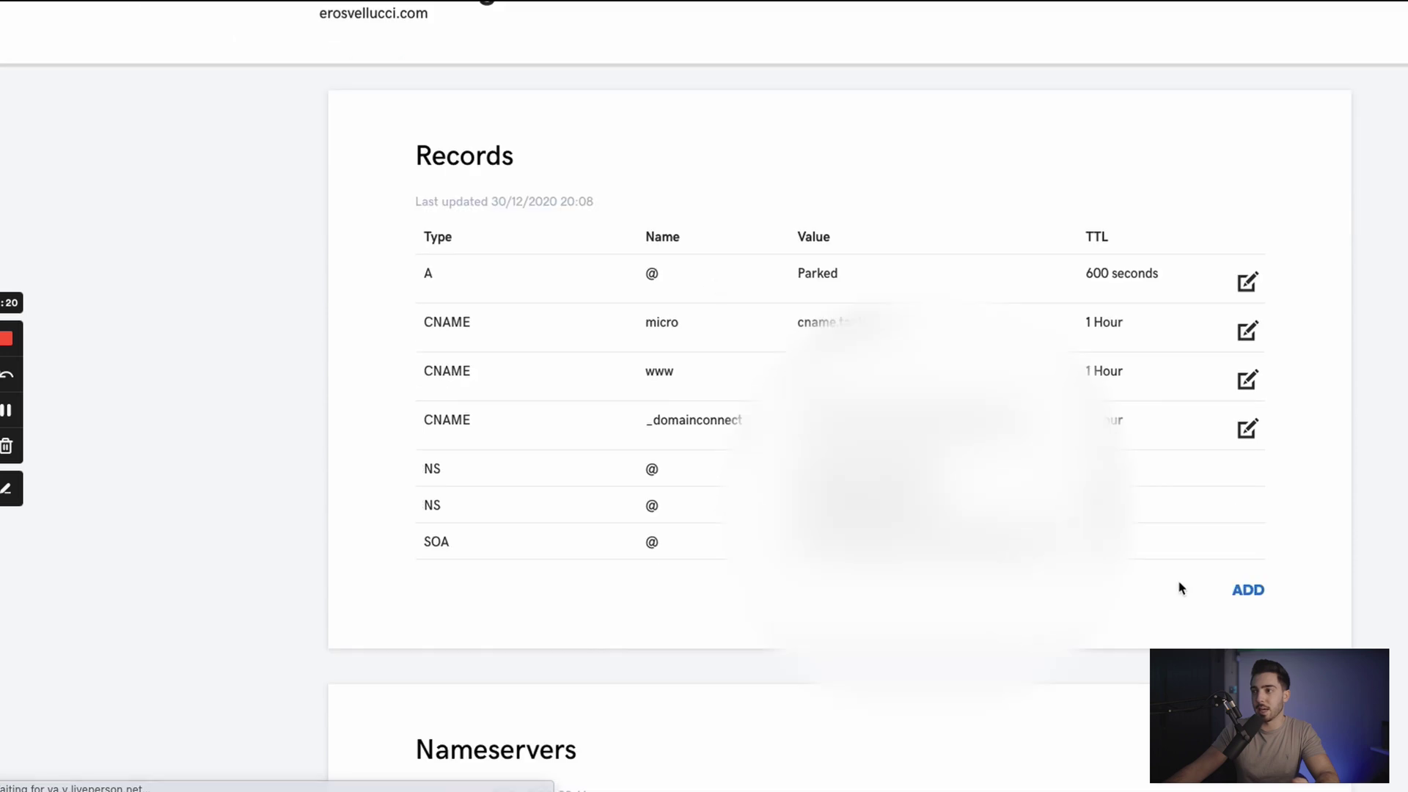
# Step: Add and save a TXT record with host @ and the copied domain verification code as its TXT value
pyautogui.click(1248, 585)
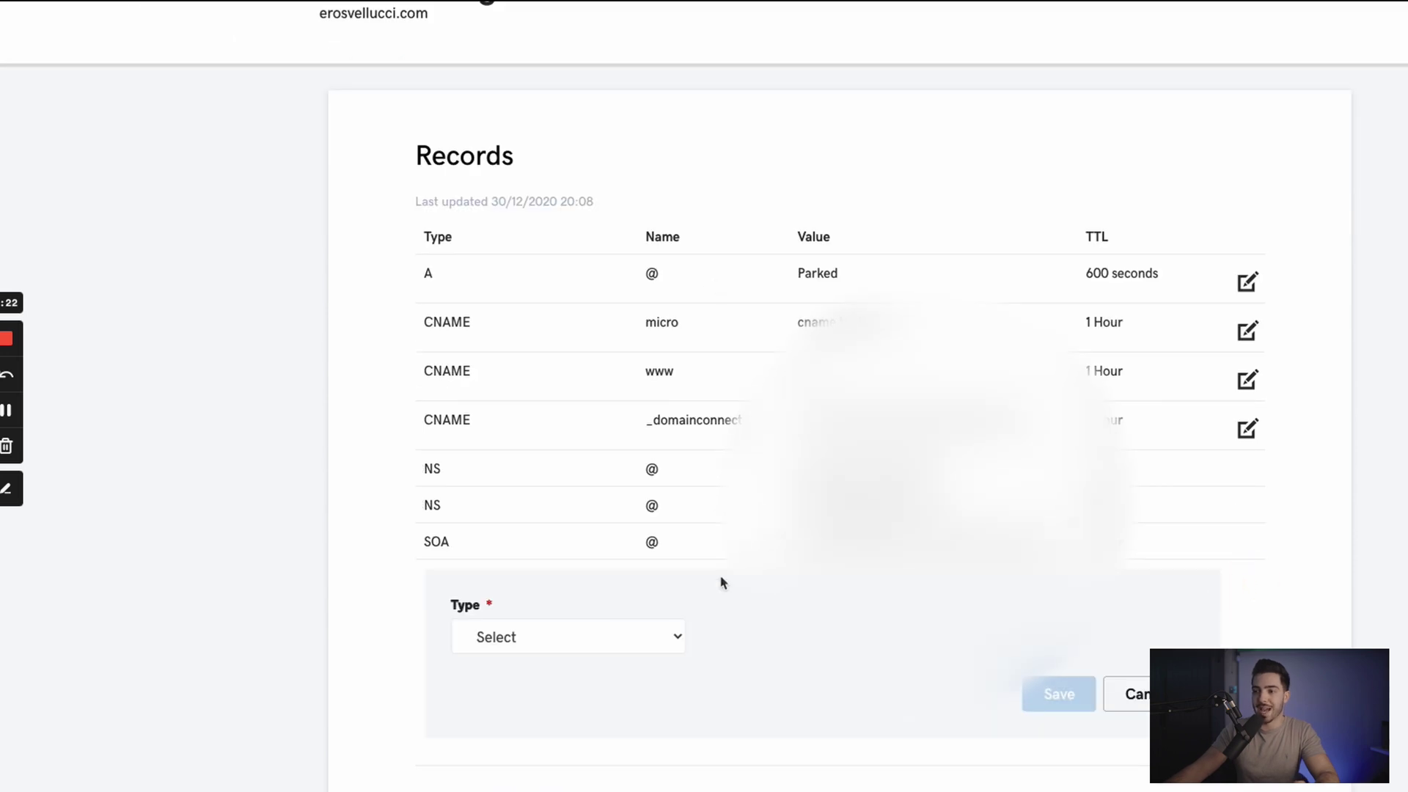
pyautogui.click(550, 647)
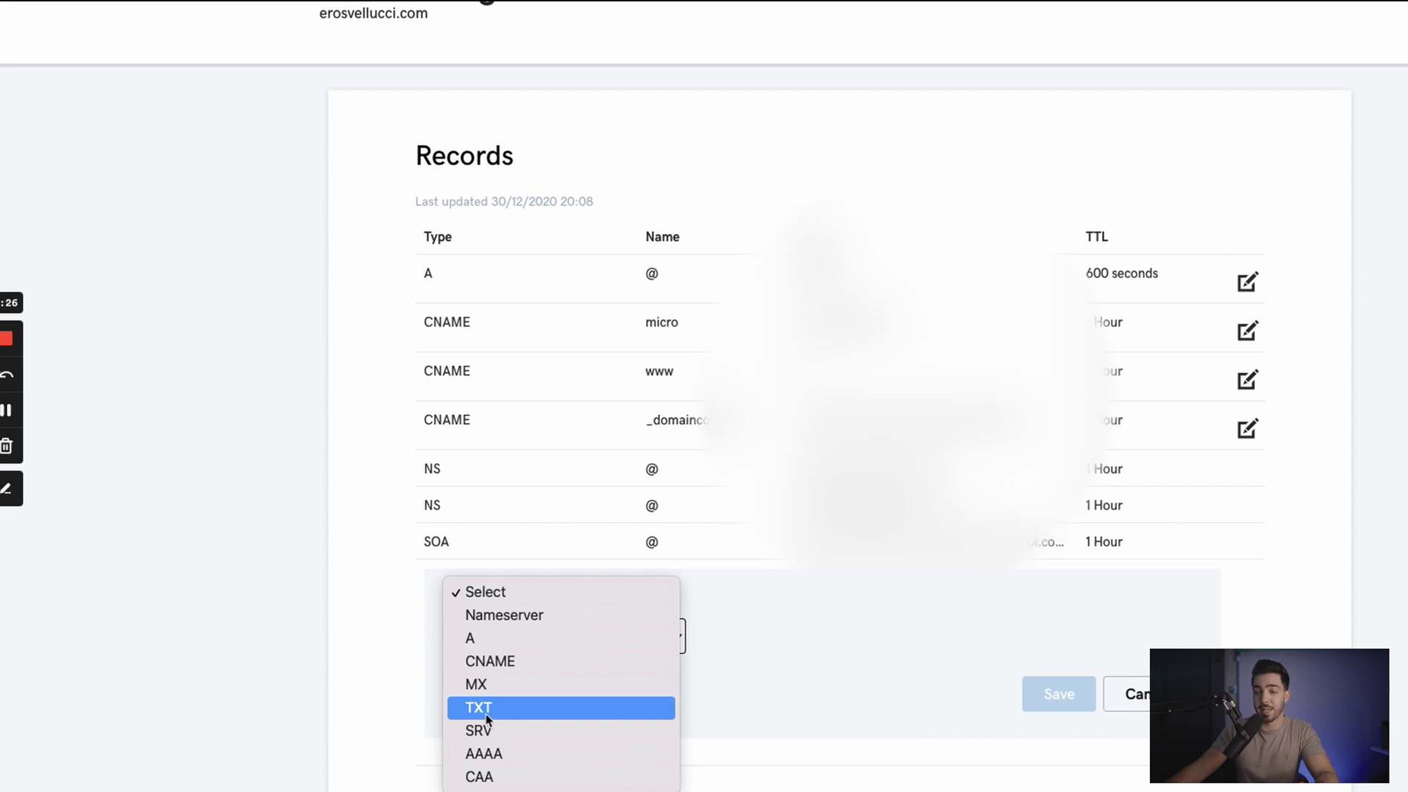
pyautogui.click(485, 712)
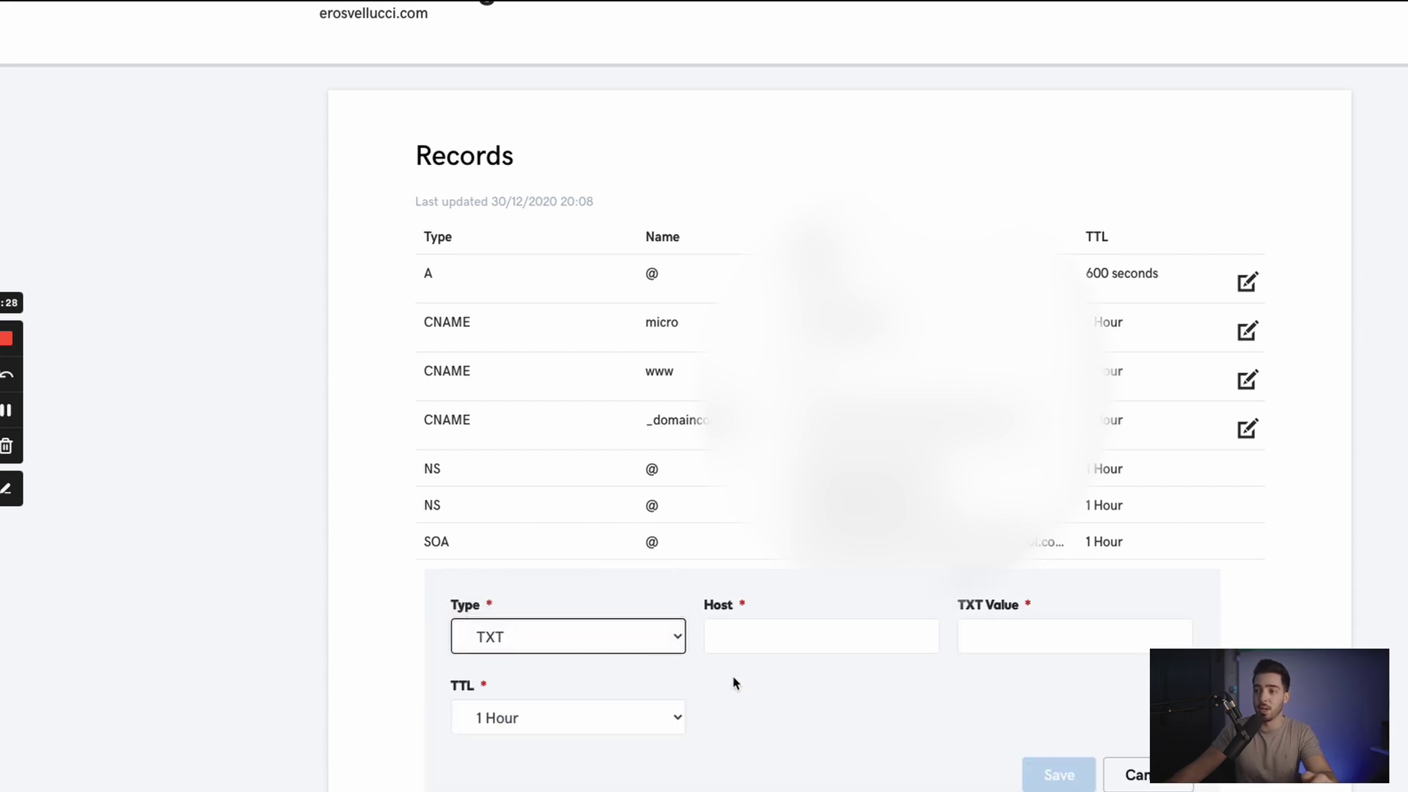
pyautogui.click(729, 643)
pyautogui.write('@')
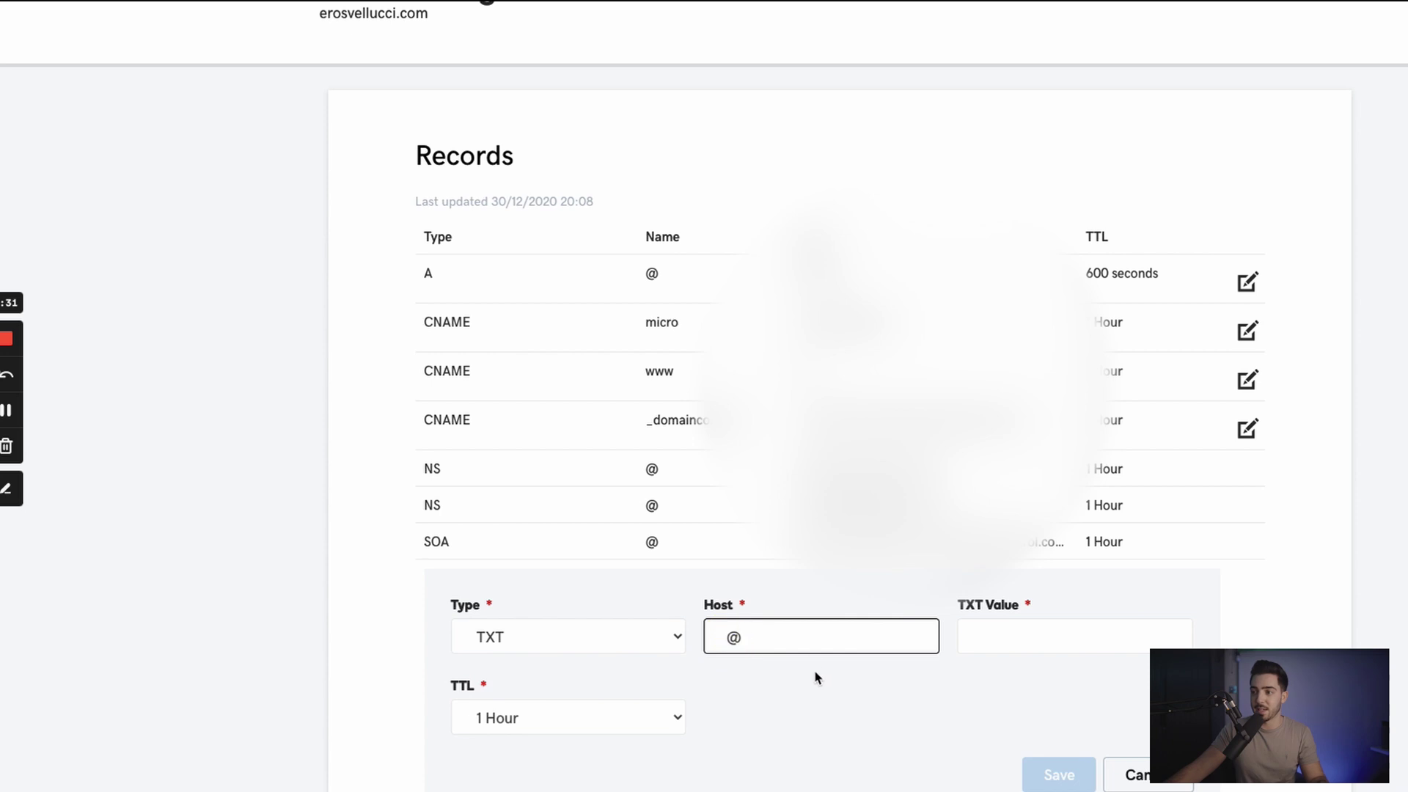
pyautogui.click(997, 638)
pyautogui.hotkey('ctrl', 'v')
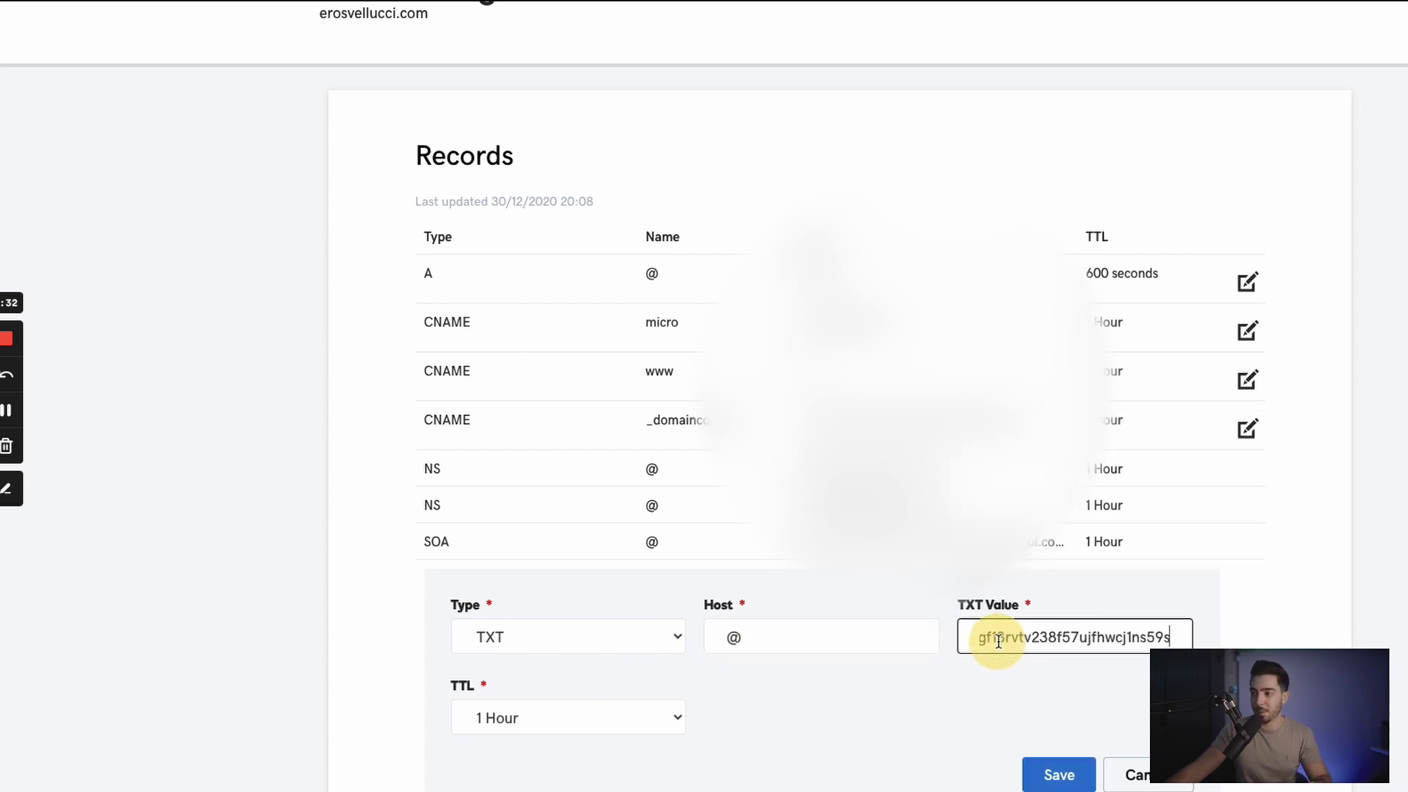
pyautogui.moveTo(1141, 638); pyautogui.dragTo(1207, 634)
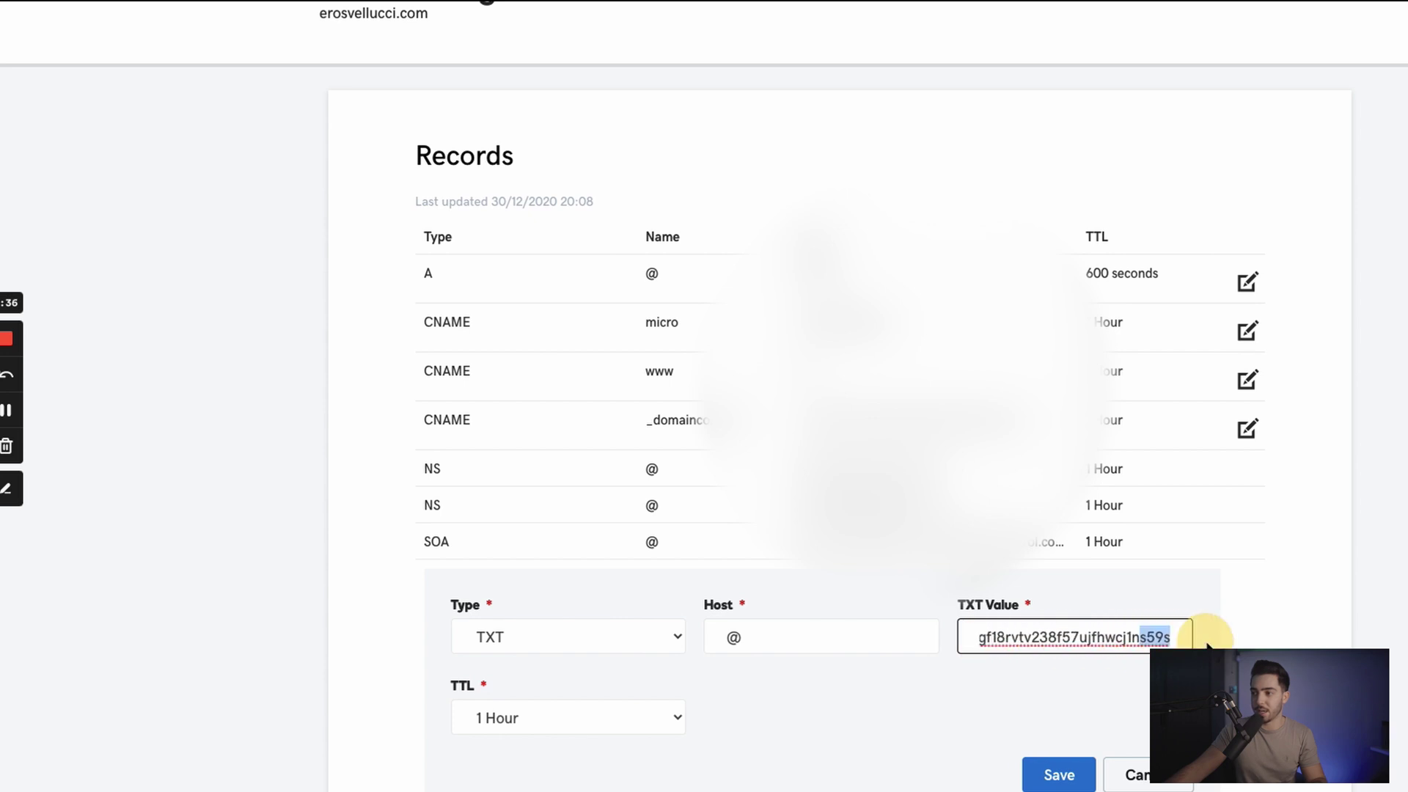
pyautogui.scroll(-1, 589, 730)
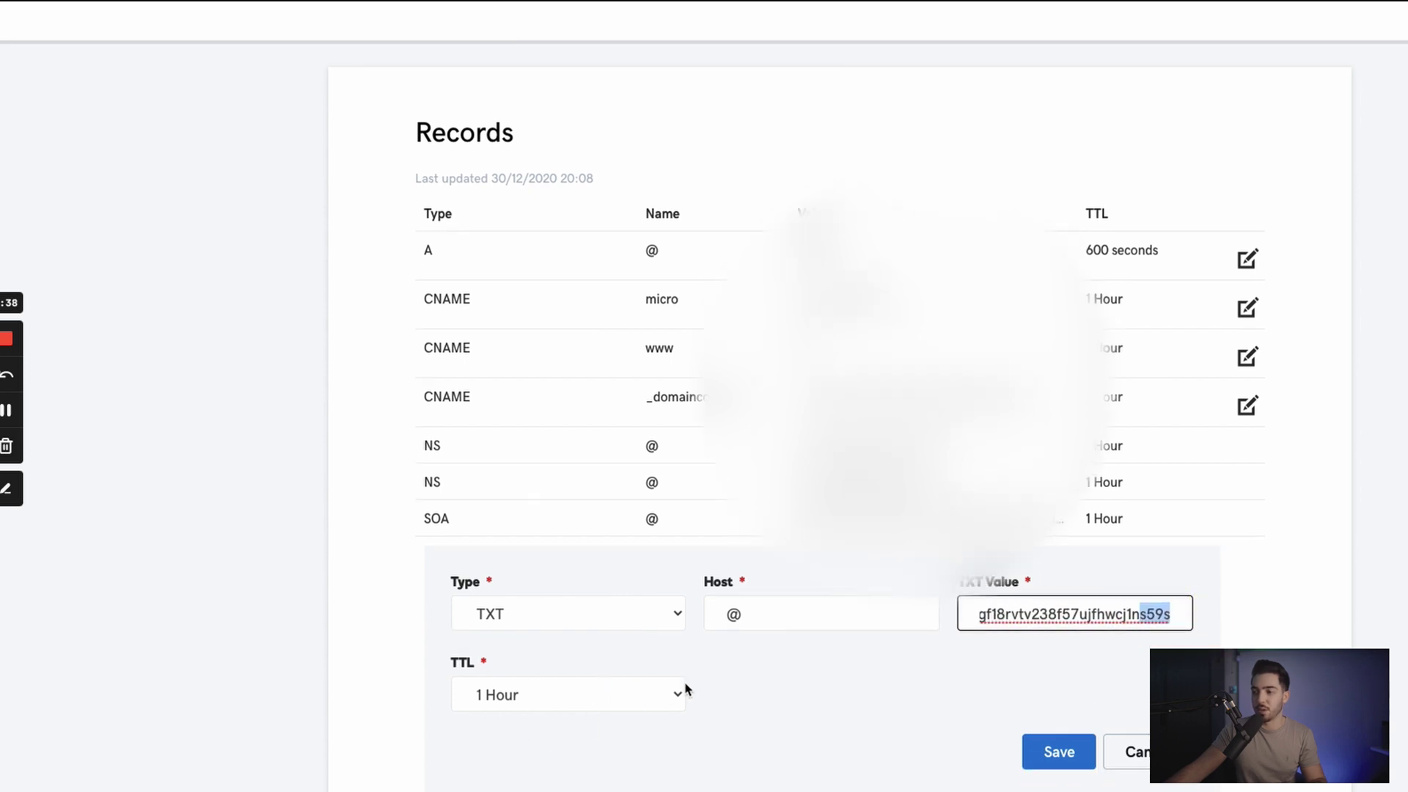
pyautogui.click(1045, 743)
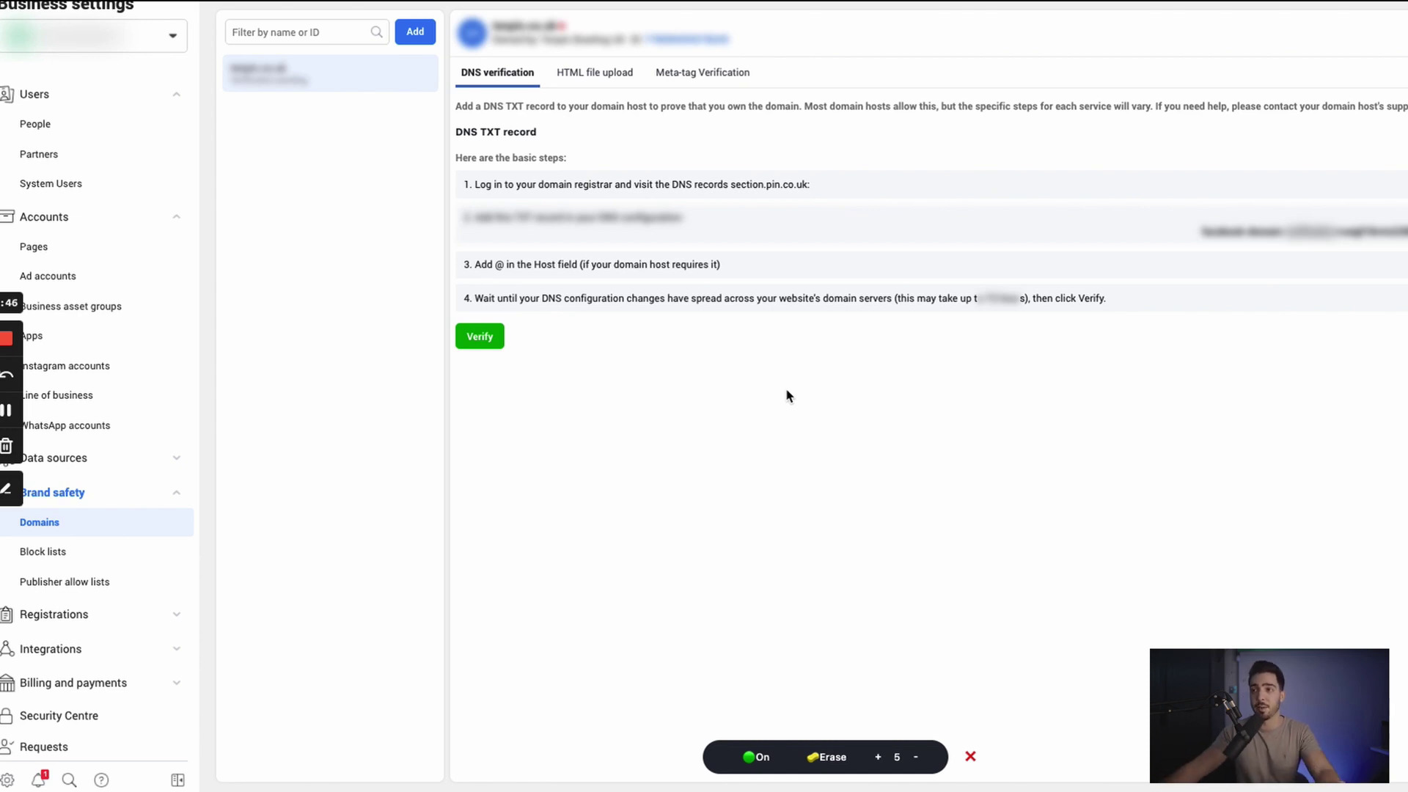
# Step: Switch back to Facebook Business settings, verify the domain through DNS verification and dismiss the result message
pyautogui.click(488, 348)
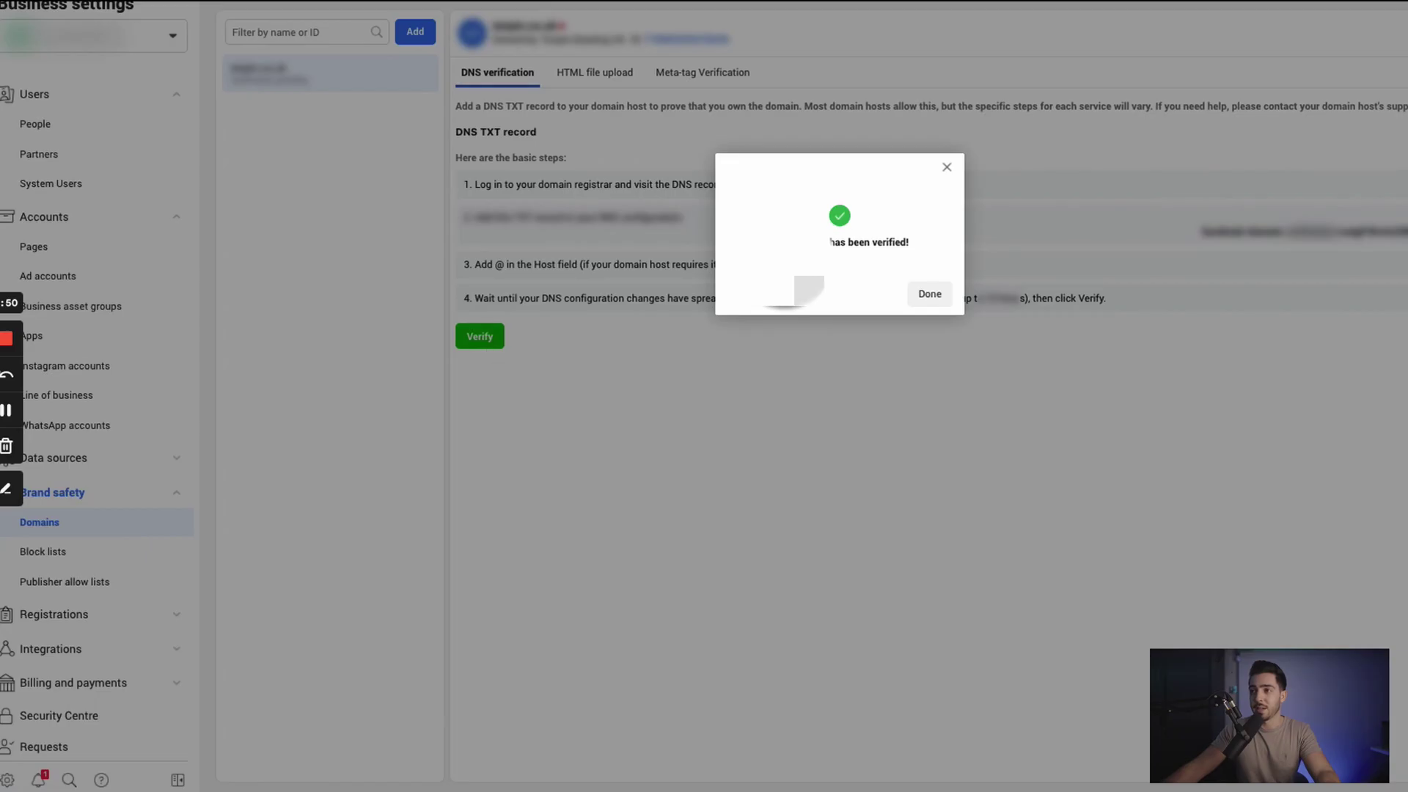
pyautogui.click(928, 295)
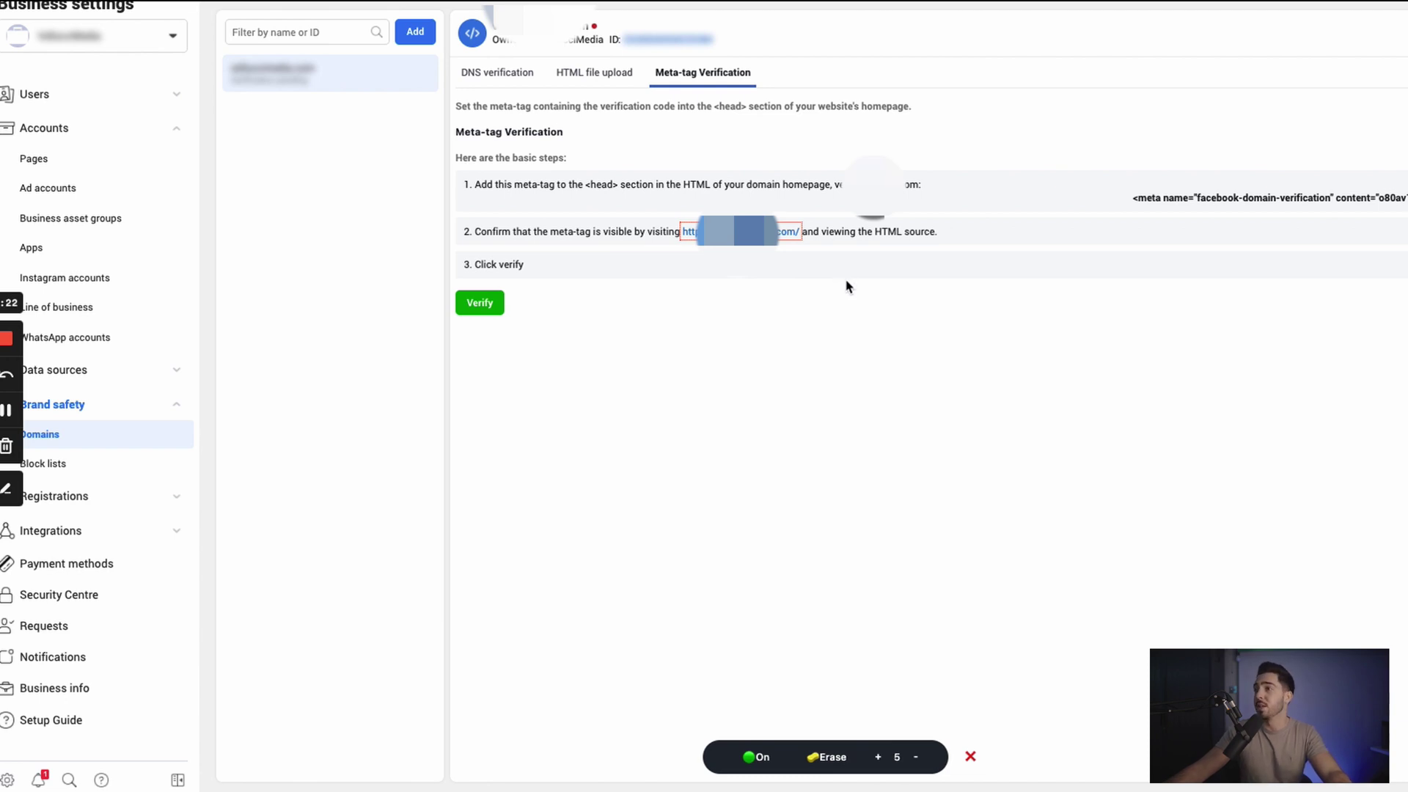
# Step: Copy the meta-tag for domain verification, switch to Shopify and open the current theme's code for editing
pyautogui.click(1187, 202)
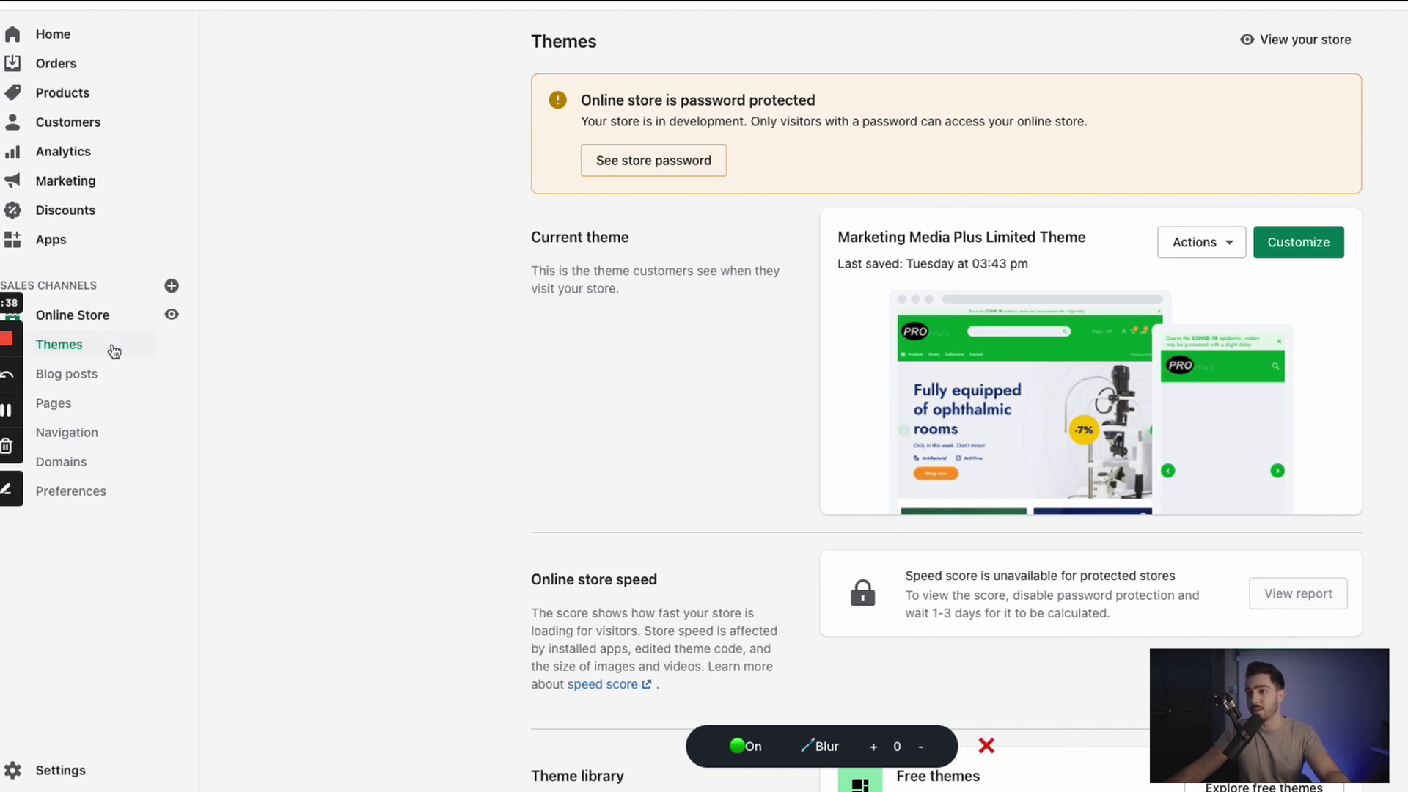
pyautogui.click(1213, 256)
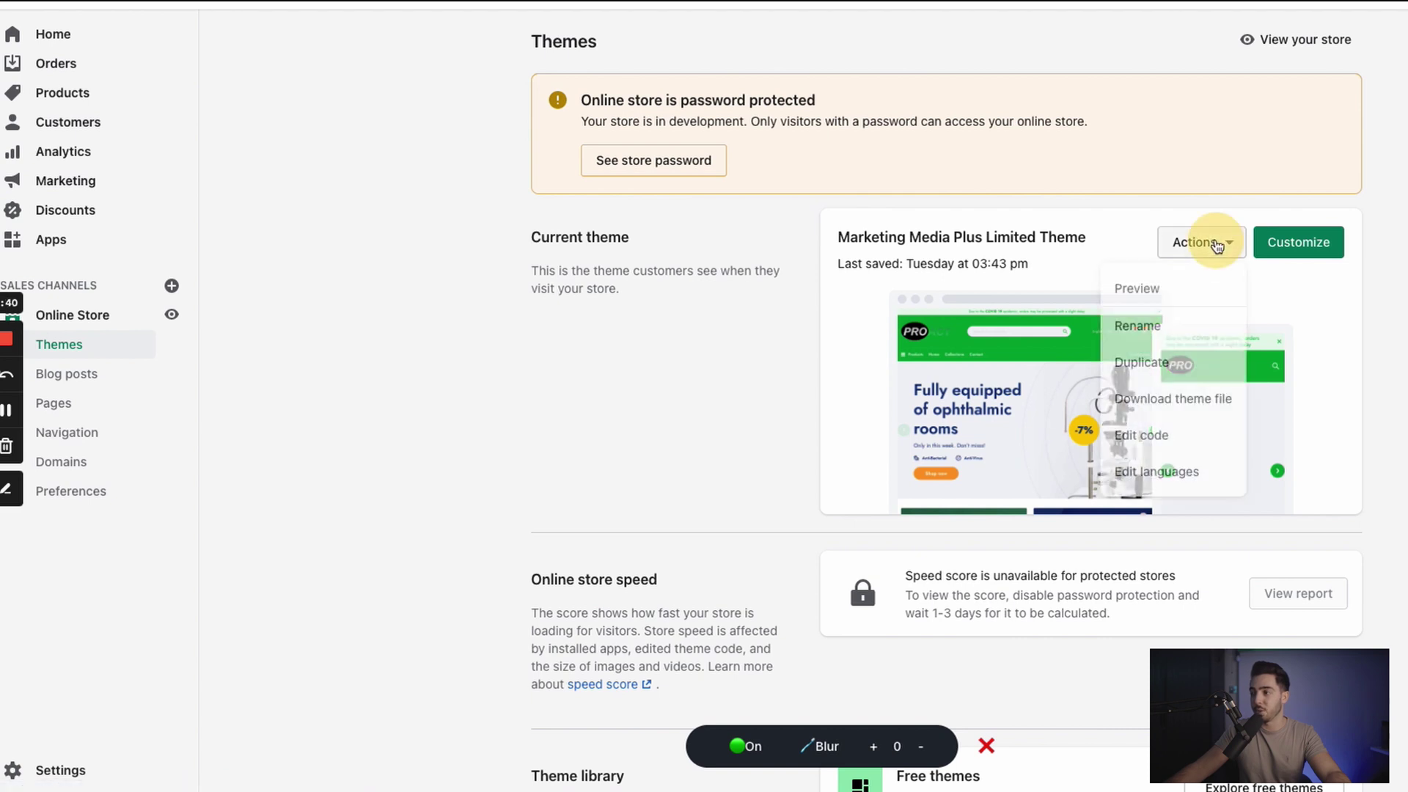
pyautogui.click(1138, 440)
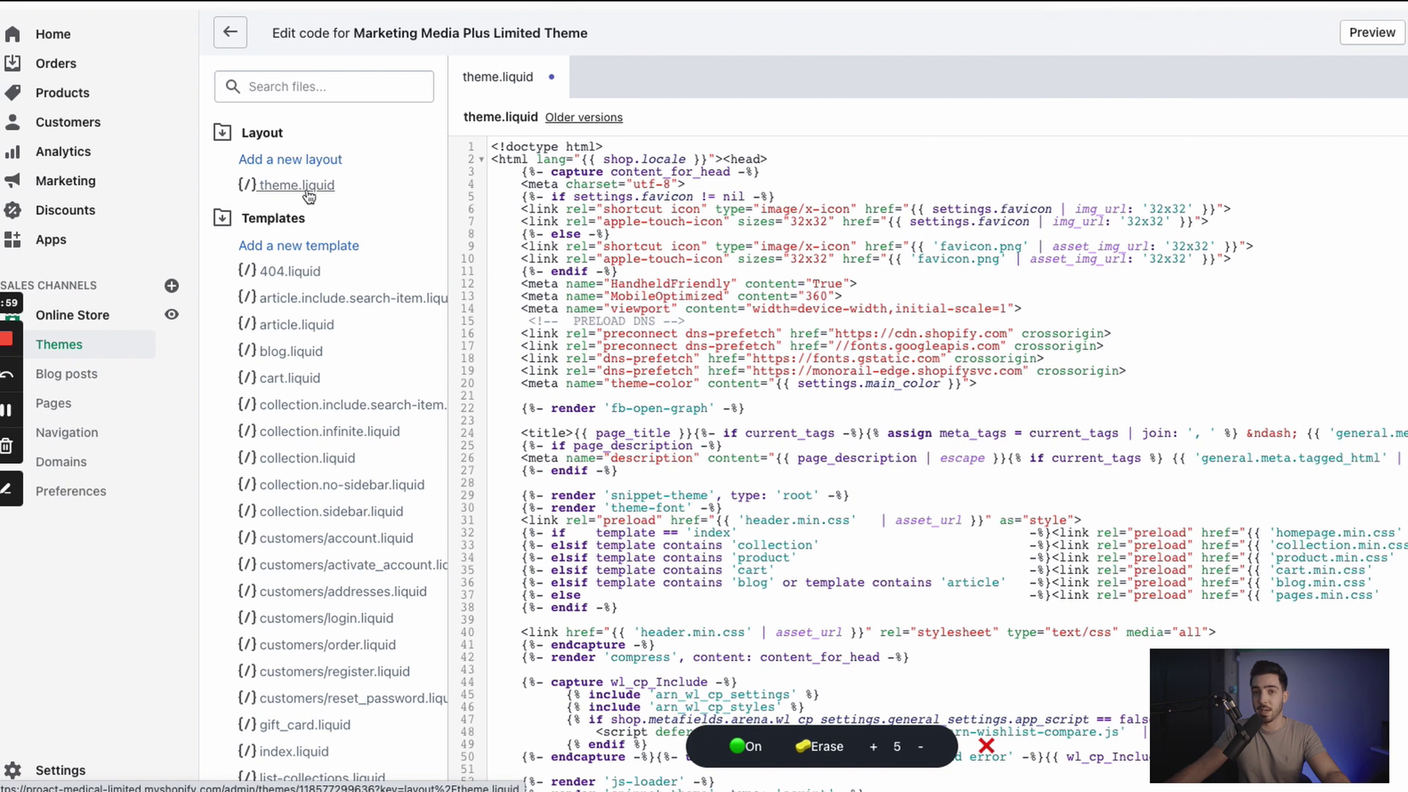
# Step: Search theme.liquid for "head" and locate the opening <head> tag
pyautogui.moveTo(765, 160); pyautogui.dragTo(729, 160)
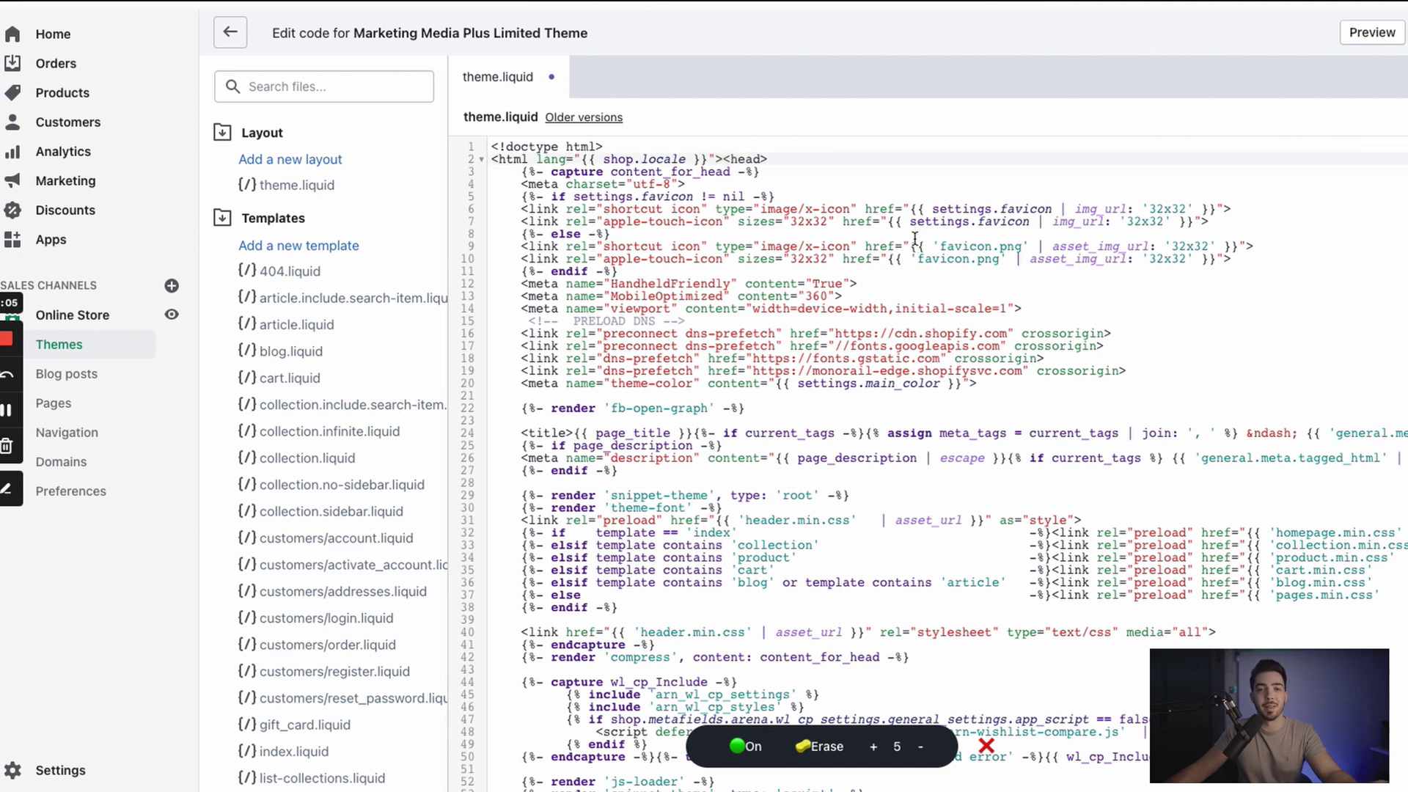
pyautogui.click(779, 158)
pyautogui.moveTo(764, 159); pyautogui.dragTo(725, 159)
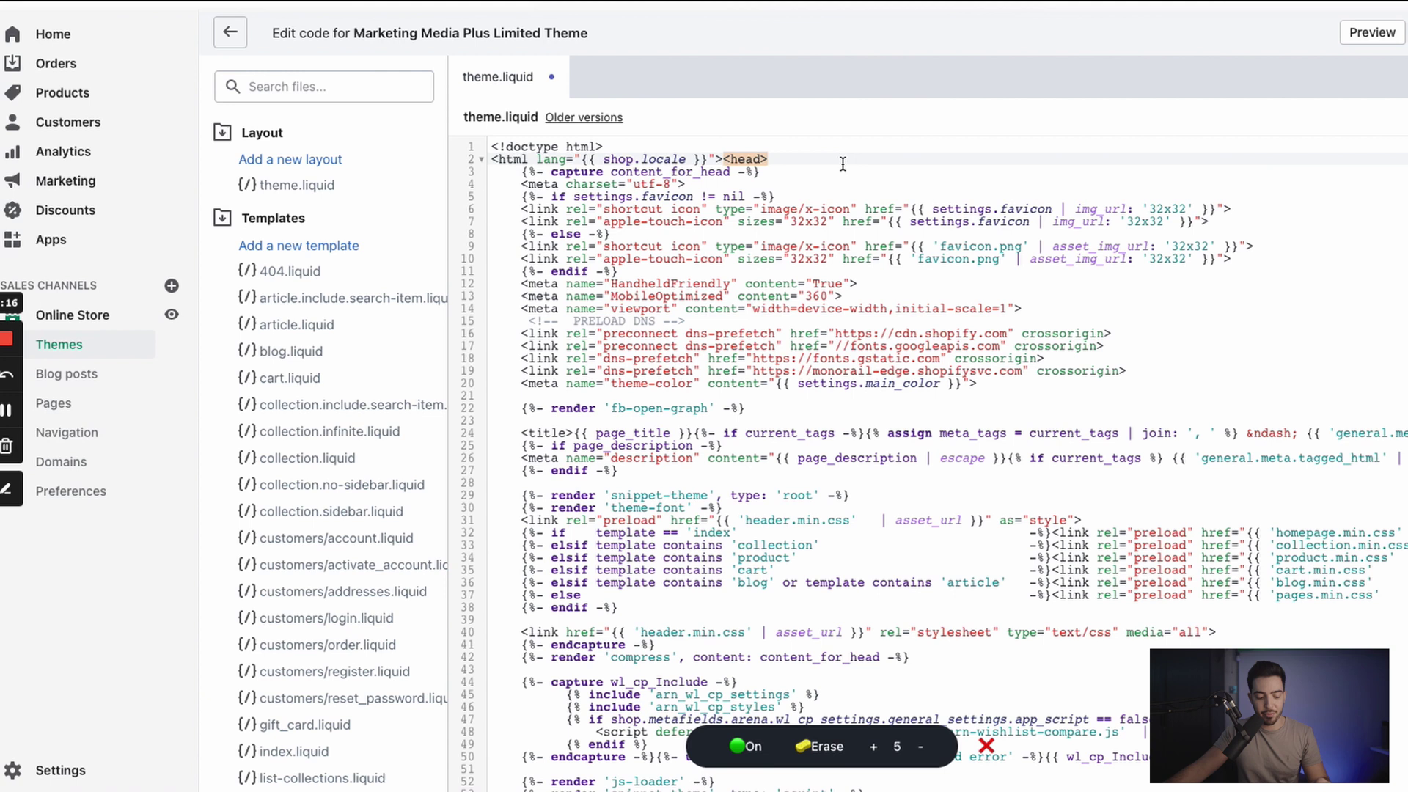
pyautogui.hotkey('ctrl', 'f')
pyautogui.write('head')
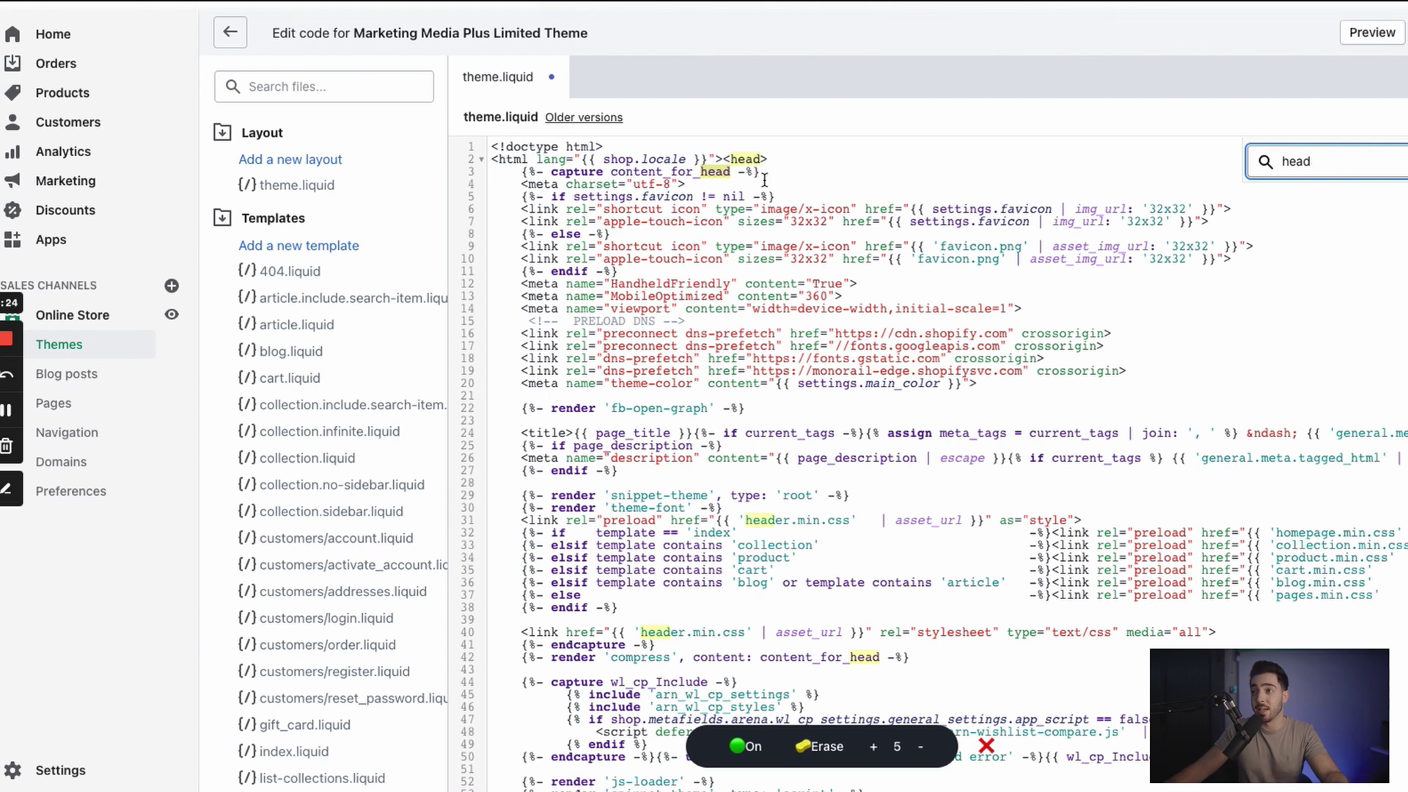
pyautogui.click(727, 159)
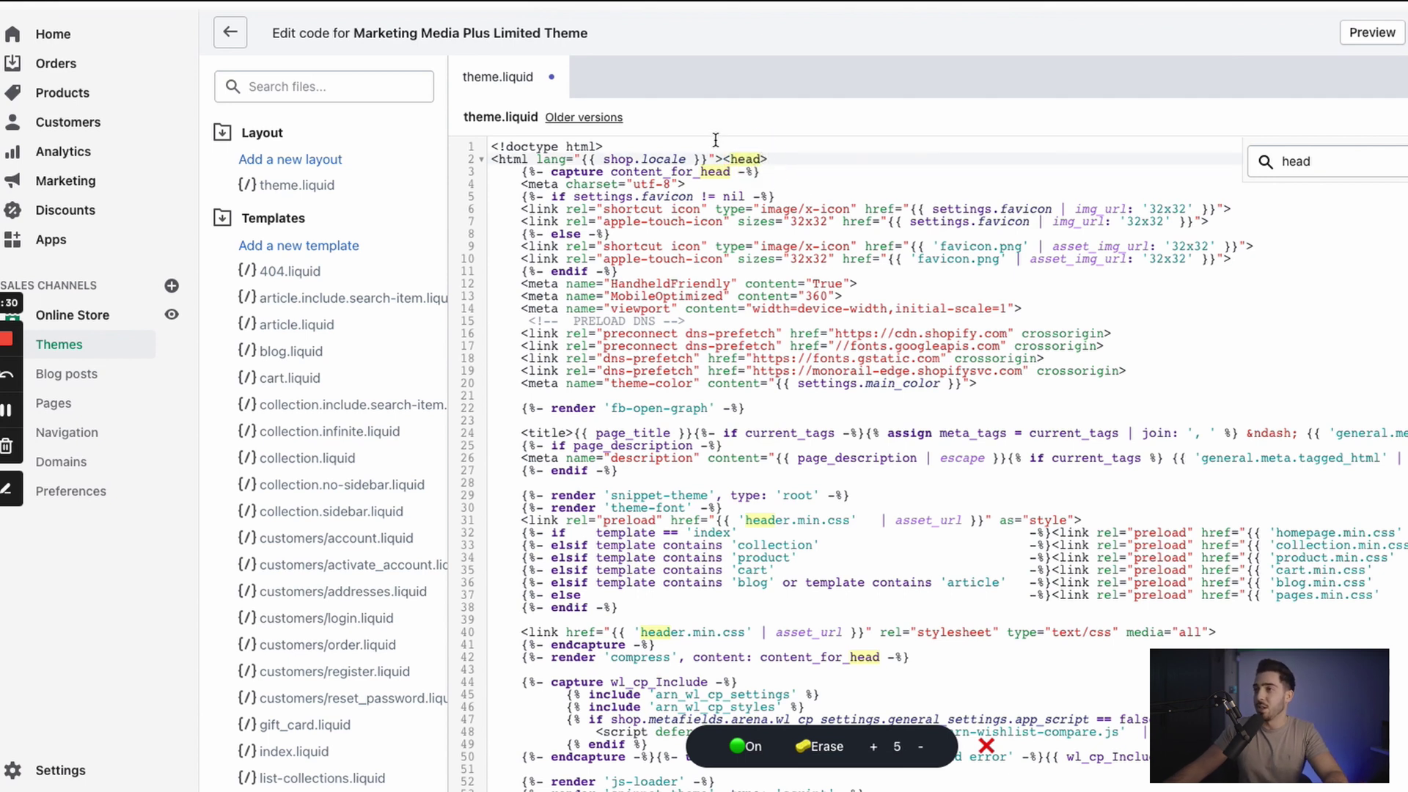
# Step: Examine the head section of theme.liquid from the opening <head> tag down to the closing </head> tag
pyautogui.scroll(-5, 758, 209)
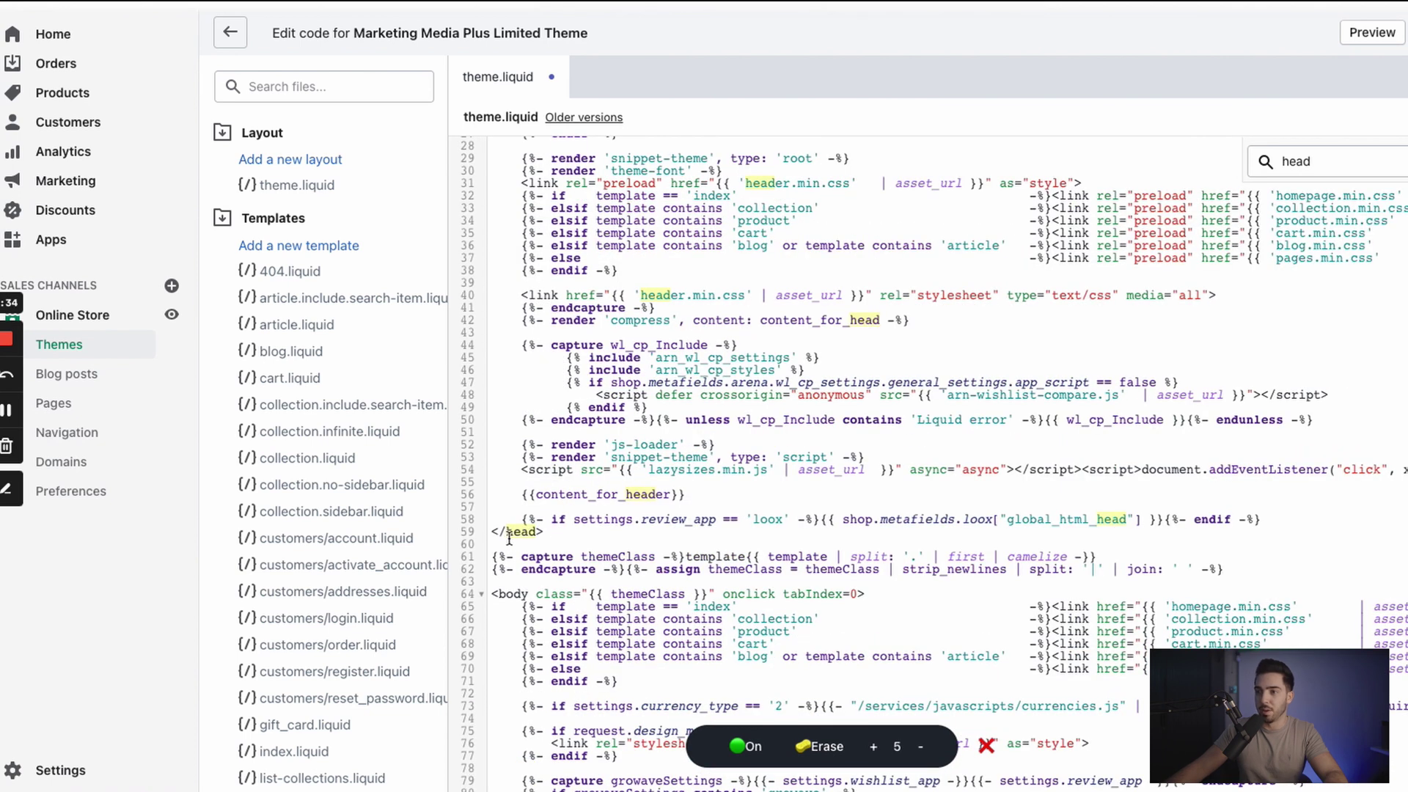
pyautogui.click(504, 531)
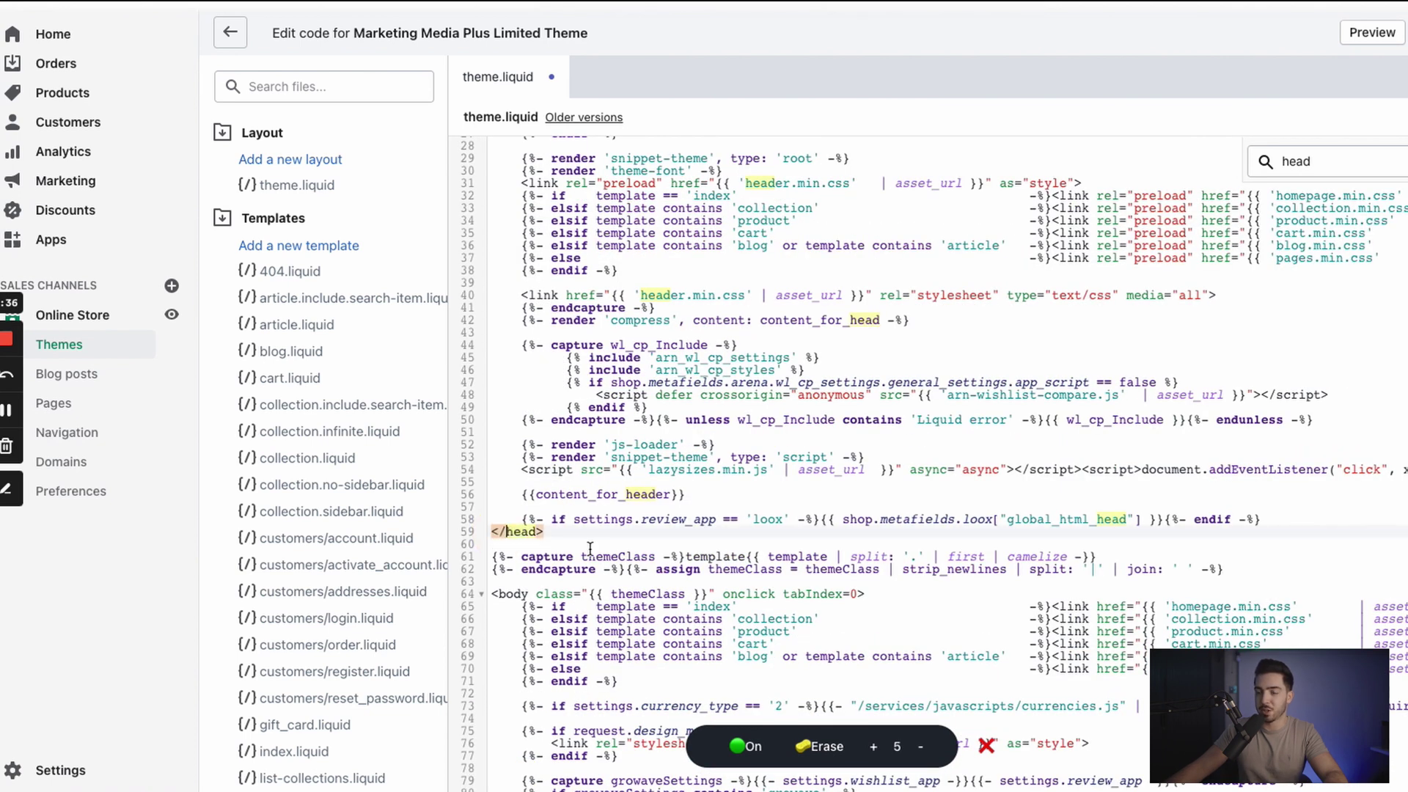
pyautogui.scroll(5, 571, 530)
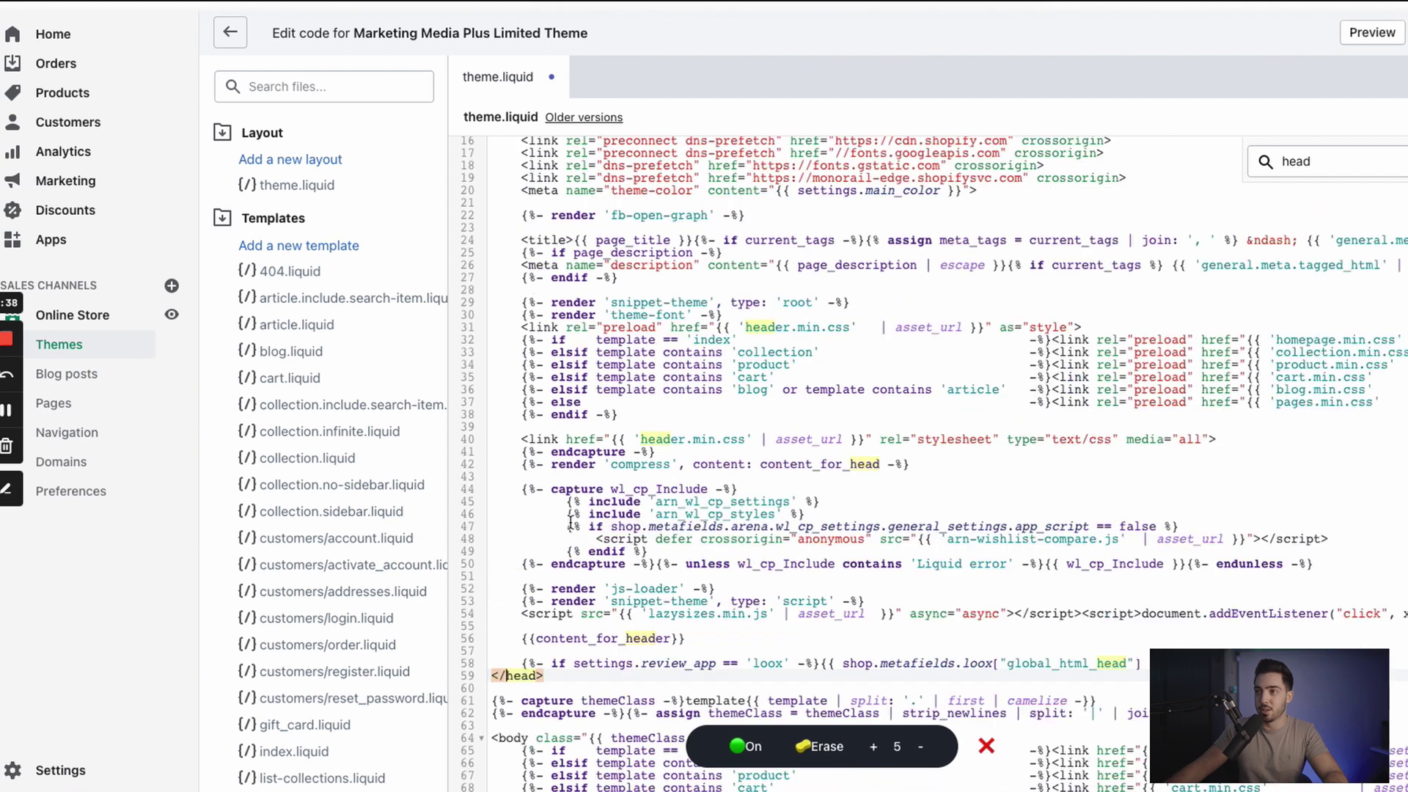
pyautogui.scroll(-1, 651, 336)
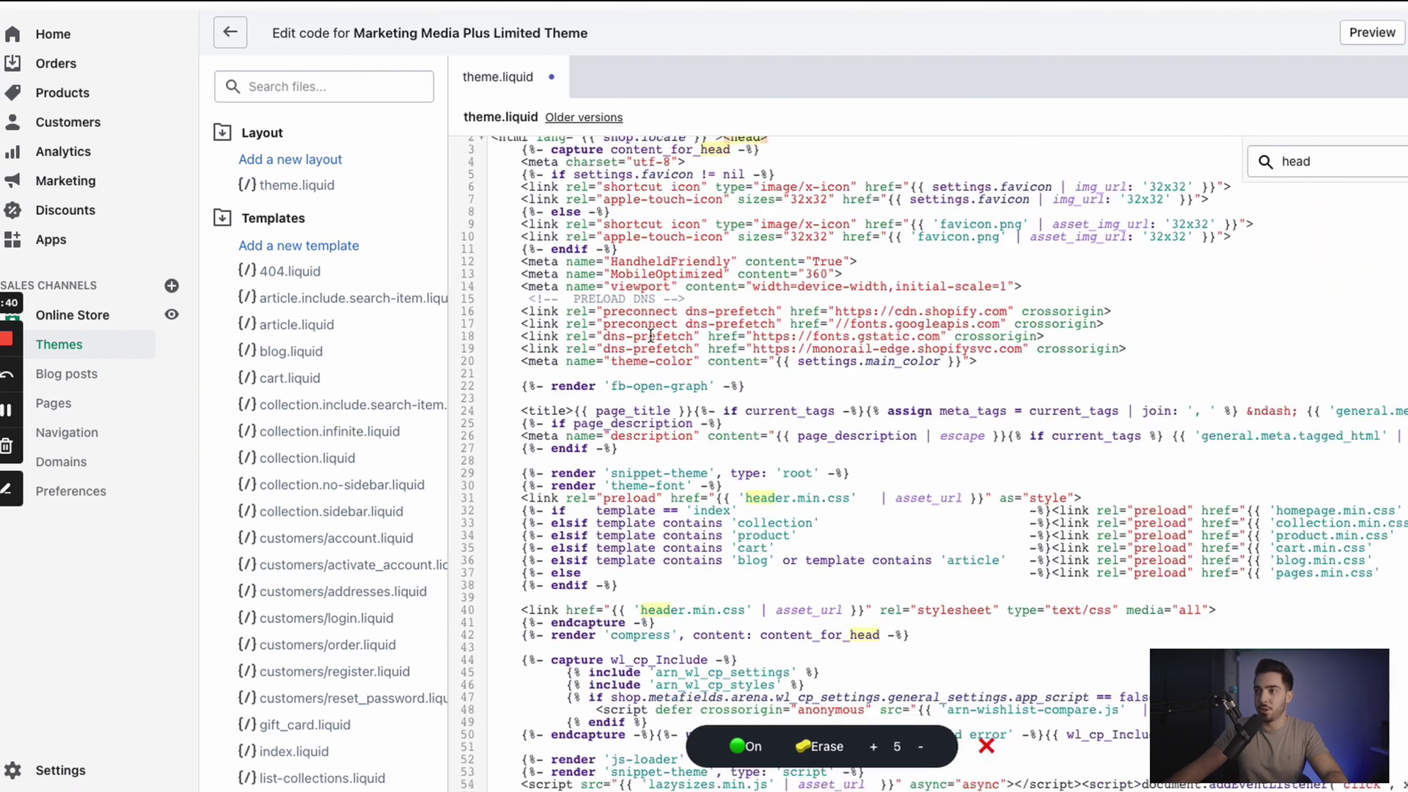
pyautogui.scroll(1, 733, 149)
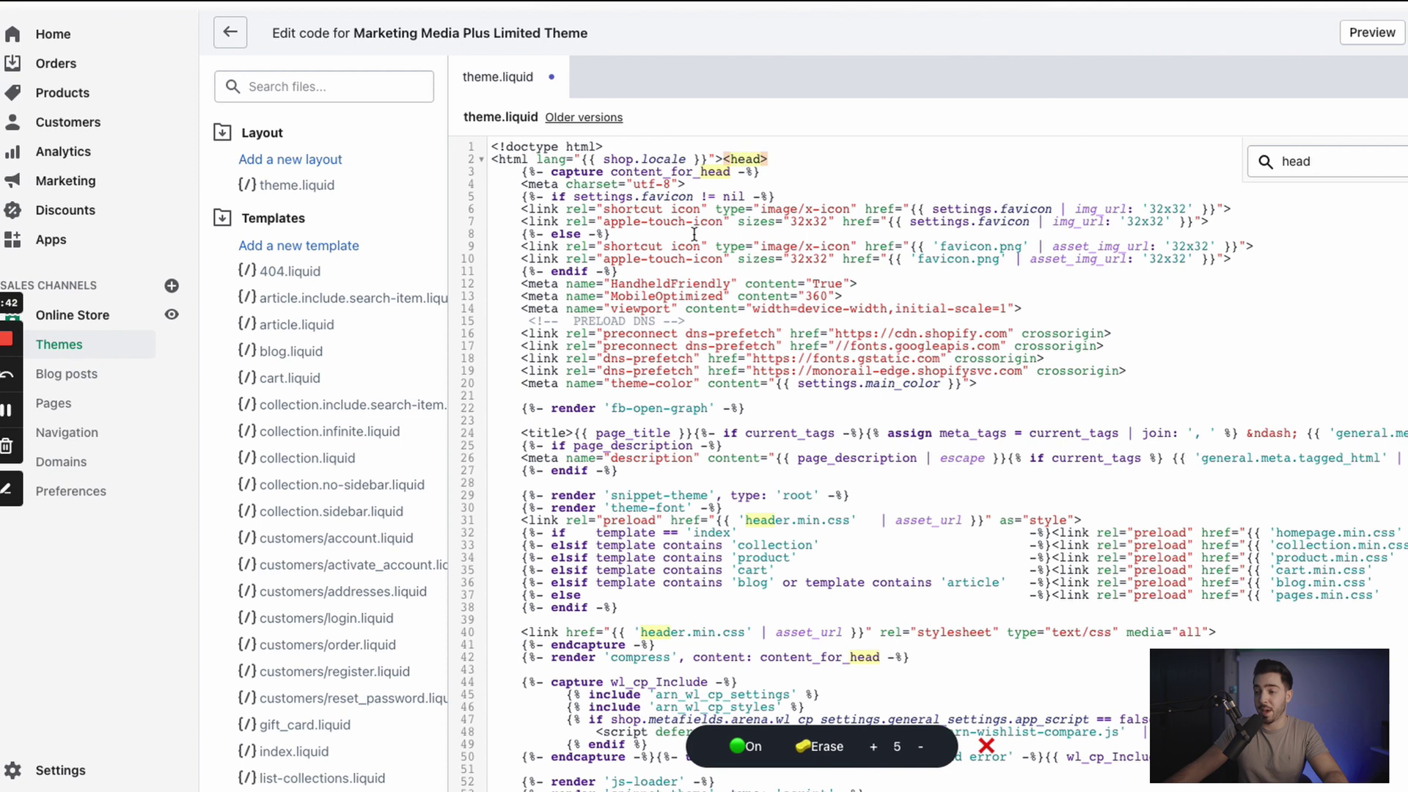
pyautogui.scroll(-5, 694, 234)
pyautogui.click(549, 541)
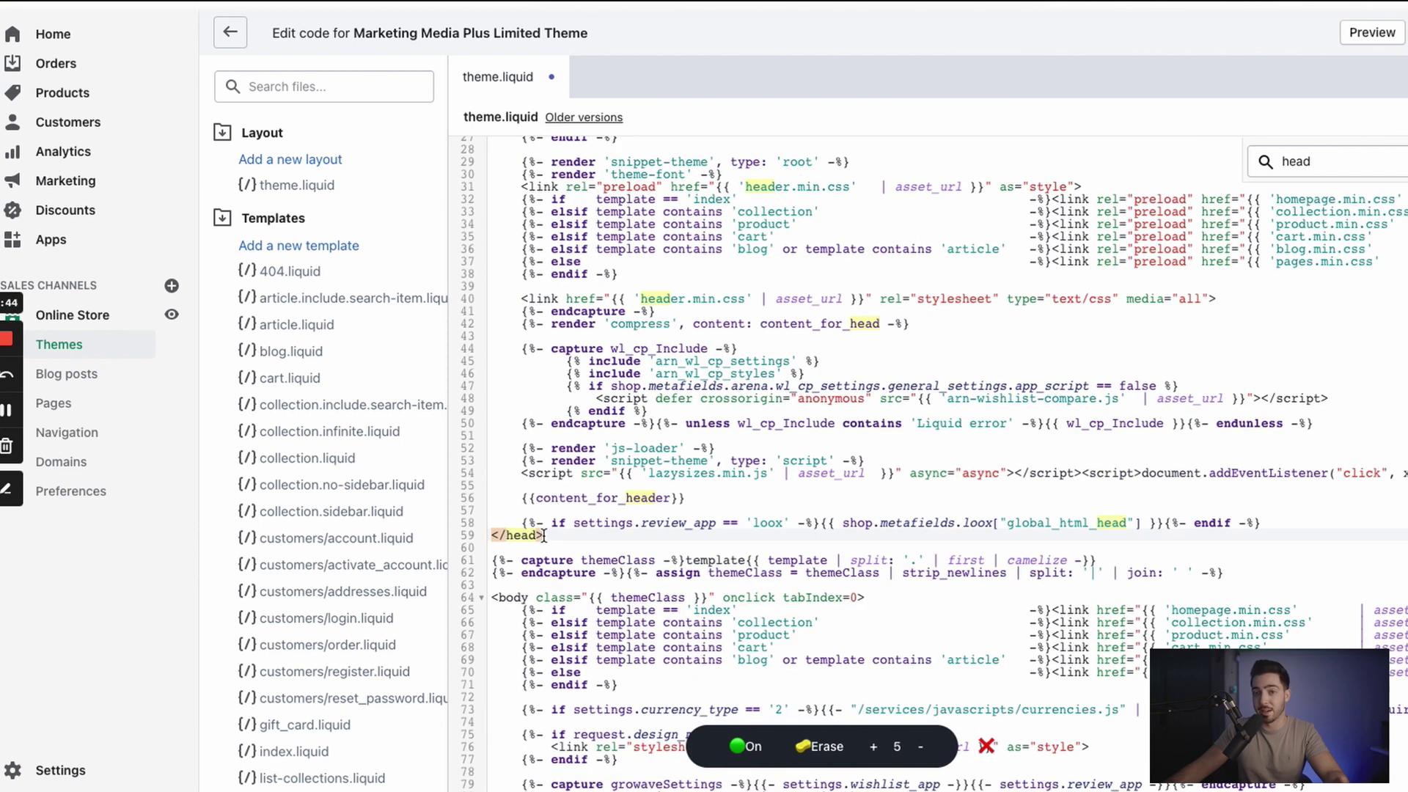
pyautogui.click(494, 541)
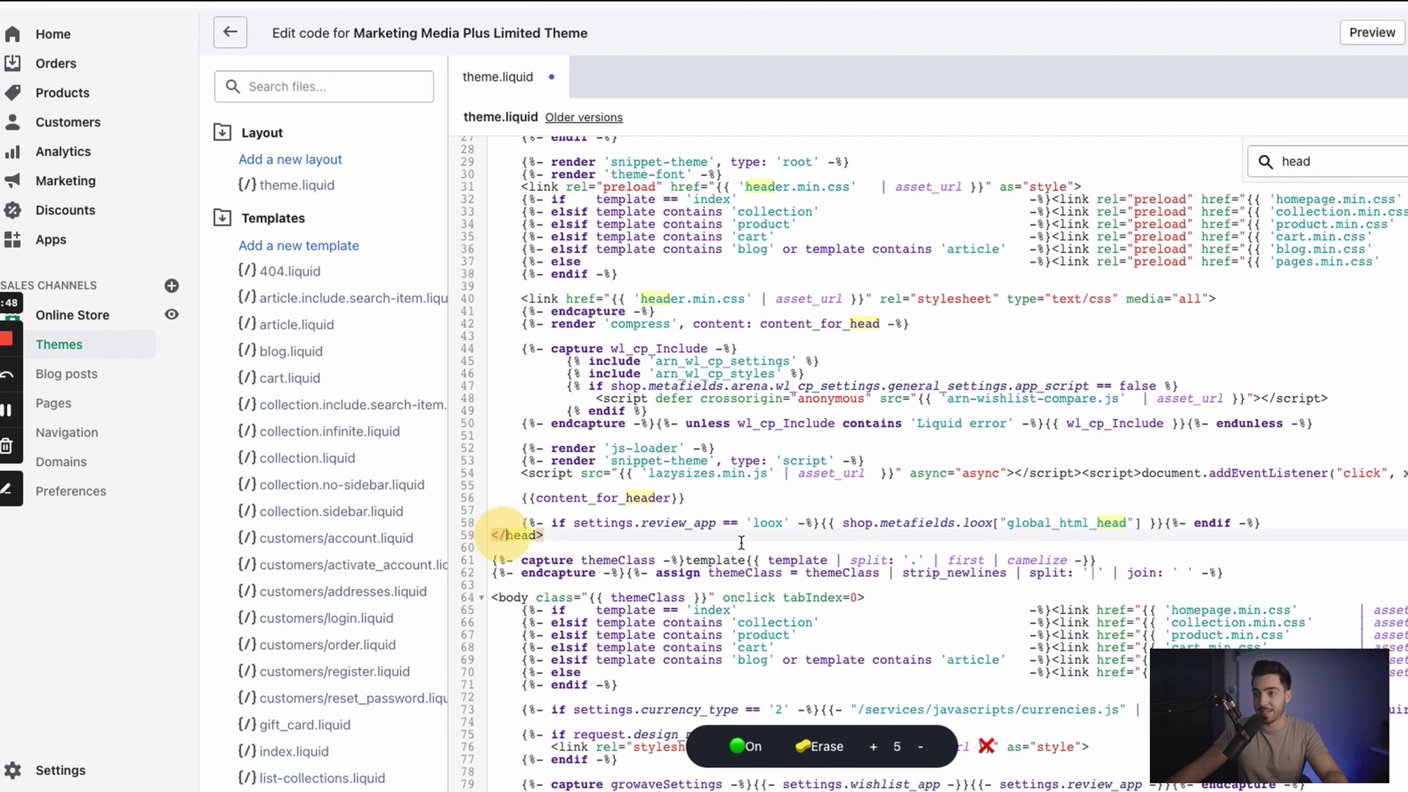
# Step: Paste the copied verification meta-tag on a new line directly above the closing </head> tag in theme.liquid
pyautogui.click(1285, 523)
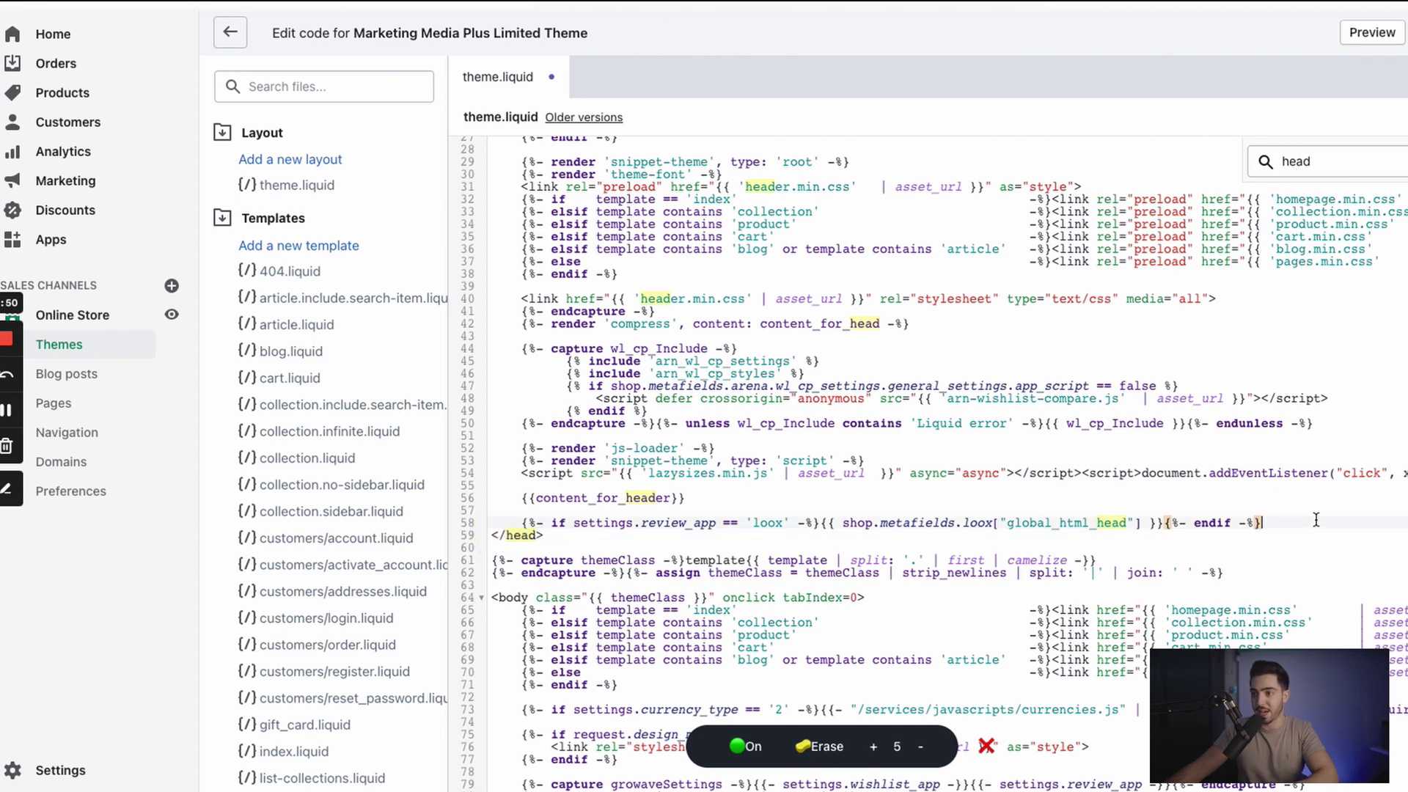
pyautogui.press('Return')
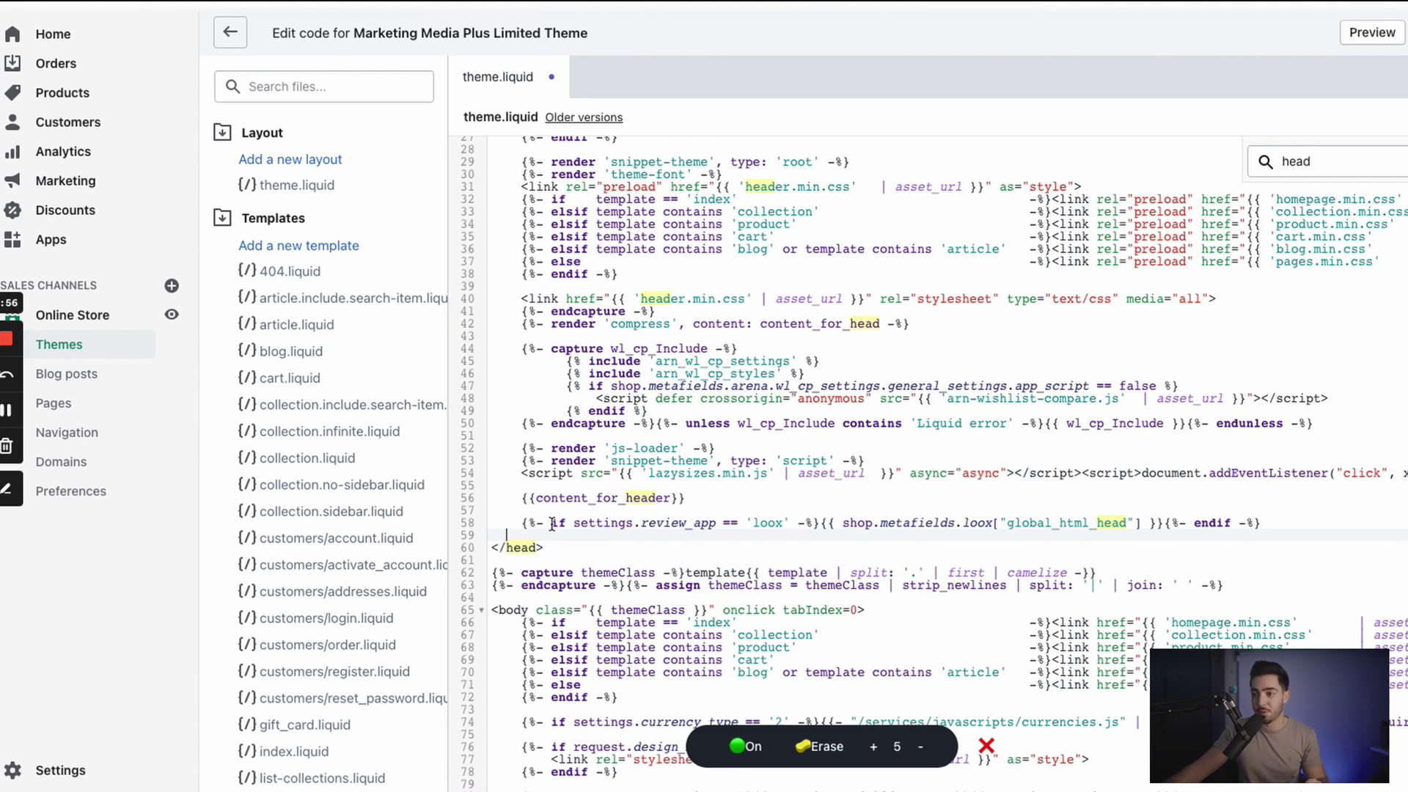
pyautogui.rightClick(522, 537)
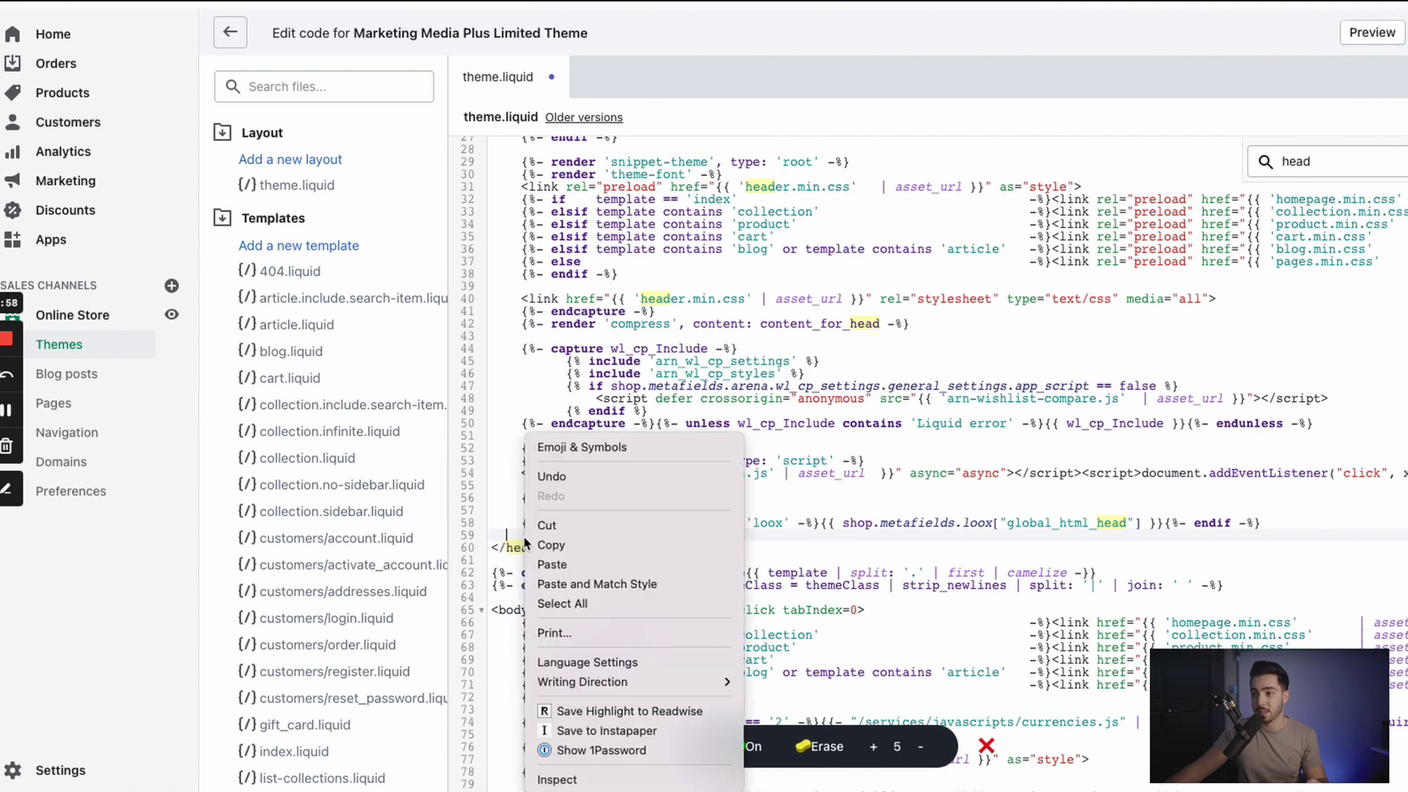
pyautogui.click(563, 570)
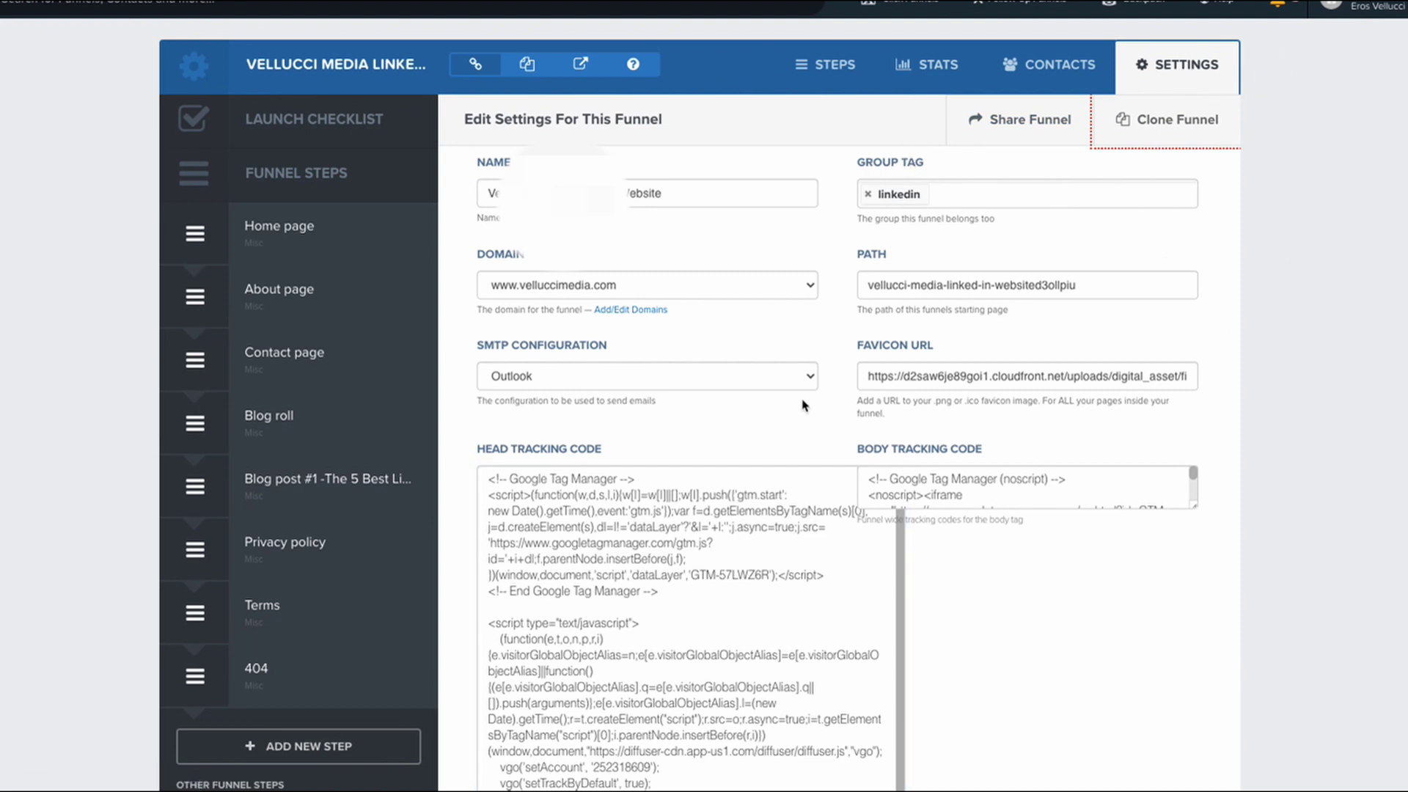
# Step: Locate the funnel's head tracking code in the settings and place the cursor below its last closing script tag
pyautogui.scroll(-2, 805, 404)
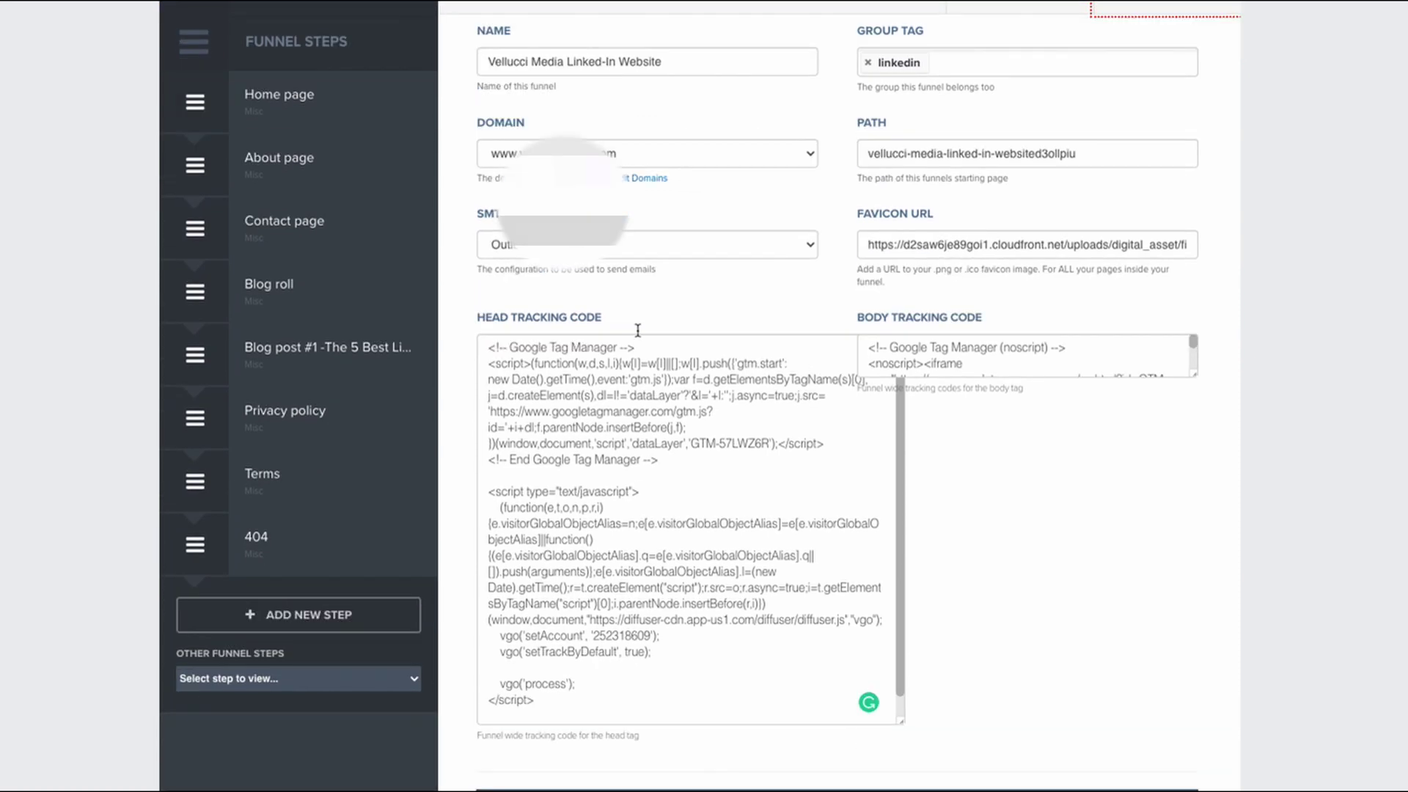
pyautogui.moveTo(478, 317); pyautogui.dragTo(724, 314)
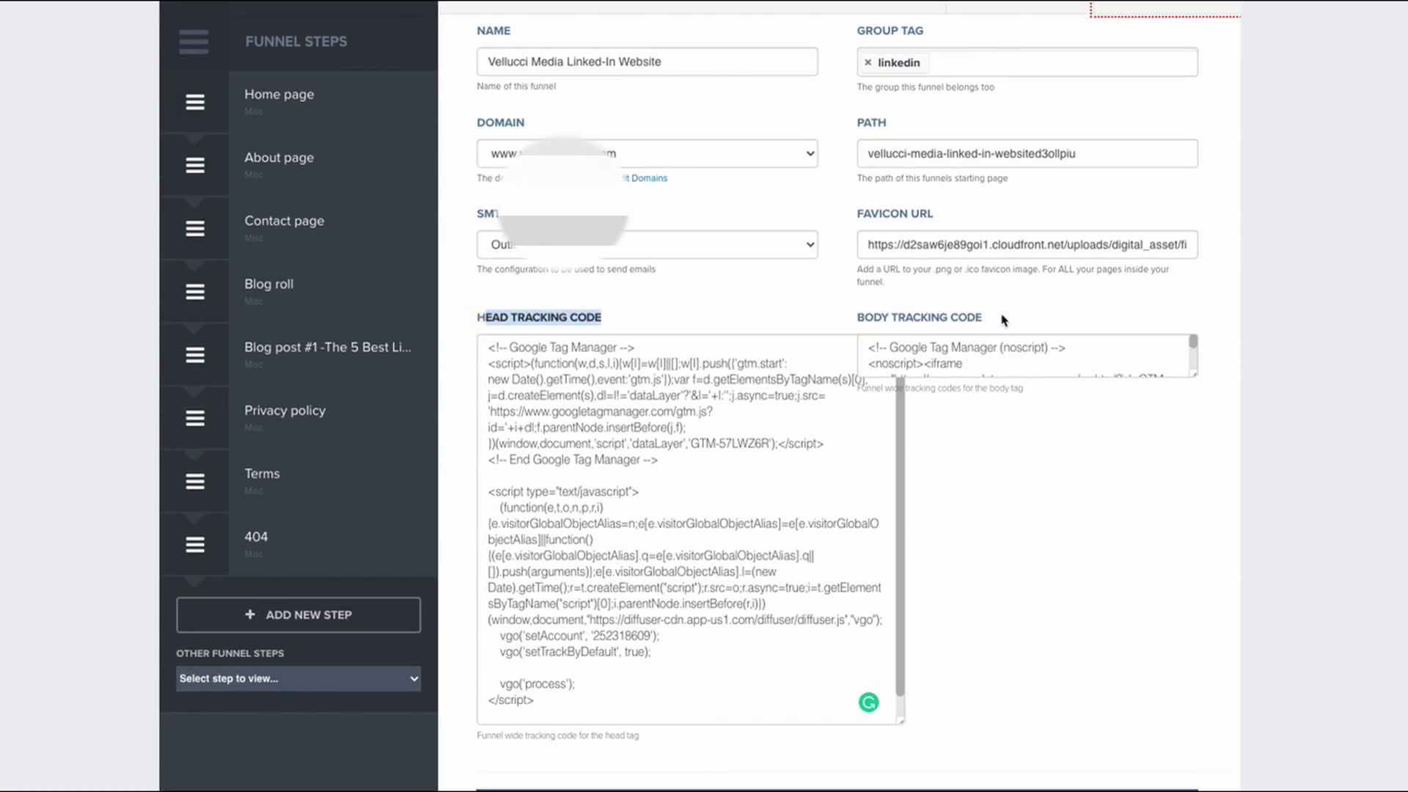
pyautogui.moveTo(1003, 319); pyautogui.dragTo(878, 396)
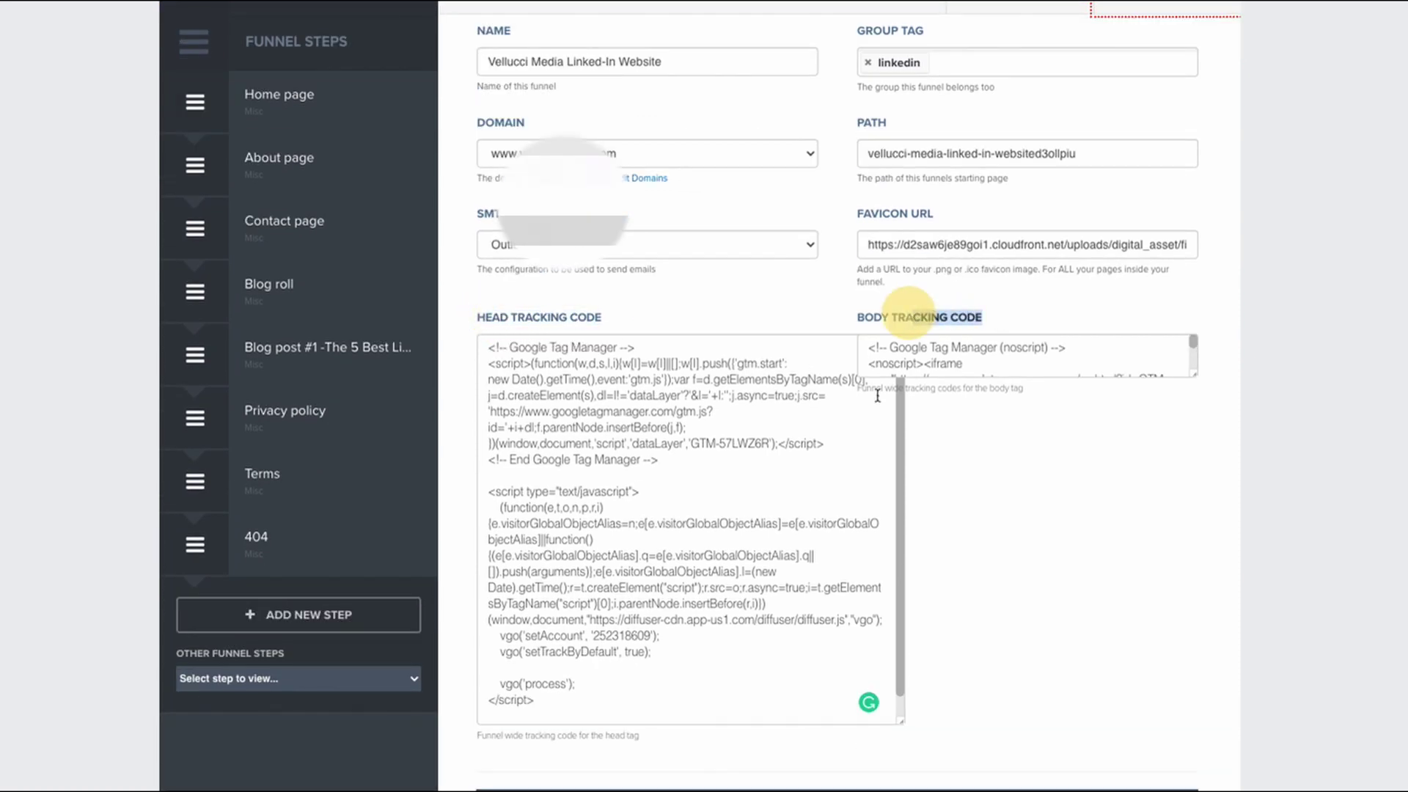
pyautogui.click(558, 715)
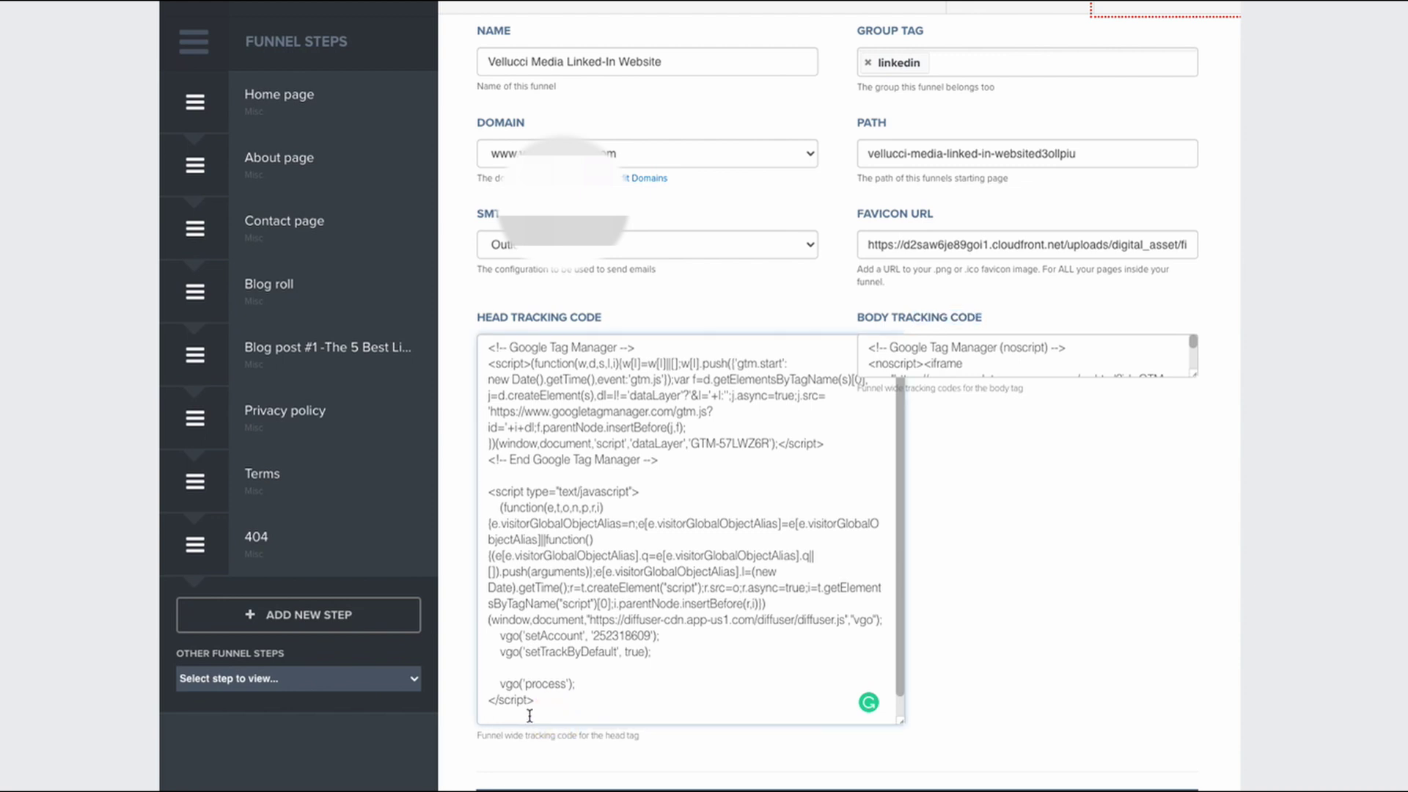
pyautogui.scroll(-15, 530, 715)
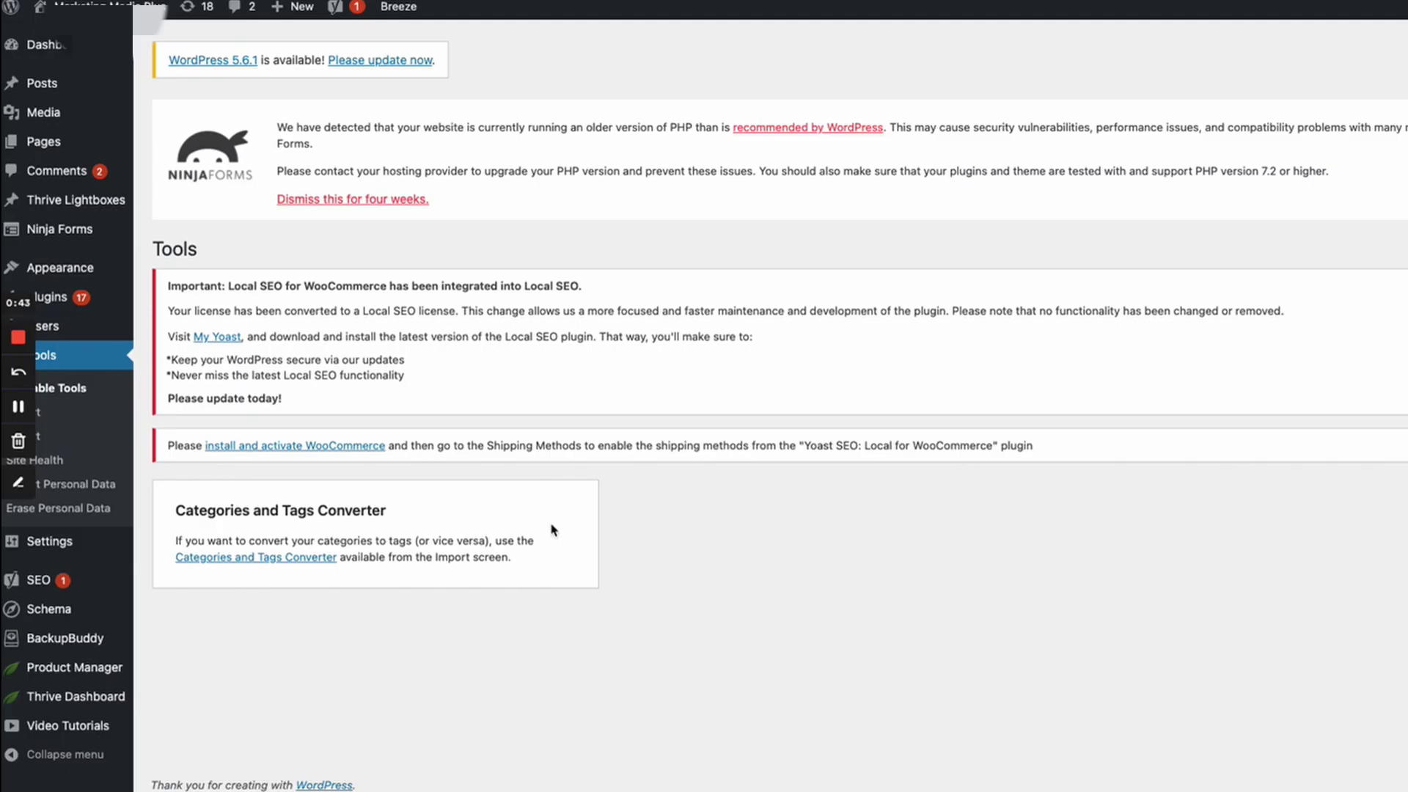
# Step: Switch to WordPress and open the Thrive Theme Builder theme's header.php for editing in the Theme Editor
pyautogui.moveTo(102, 267)
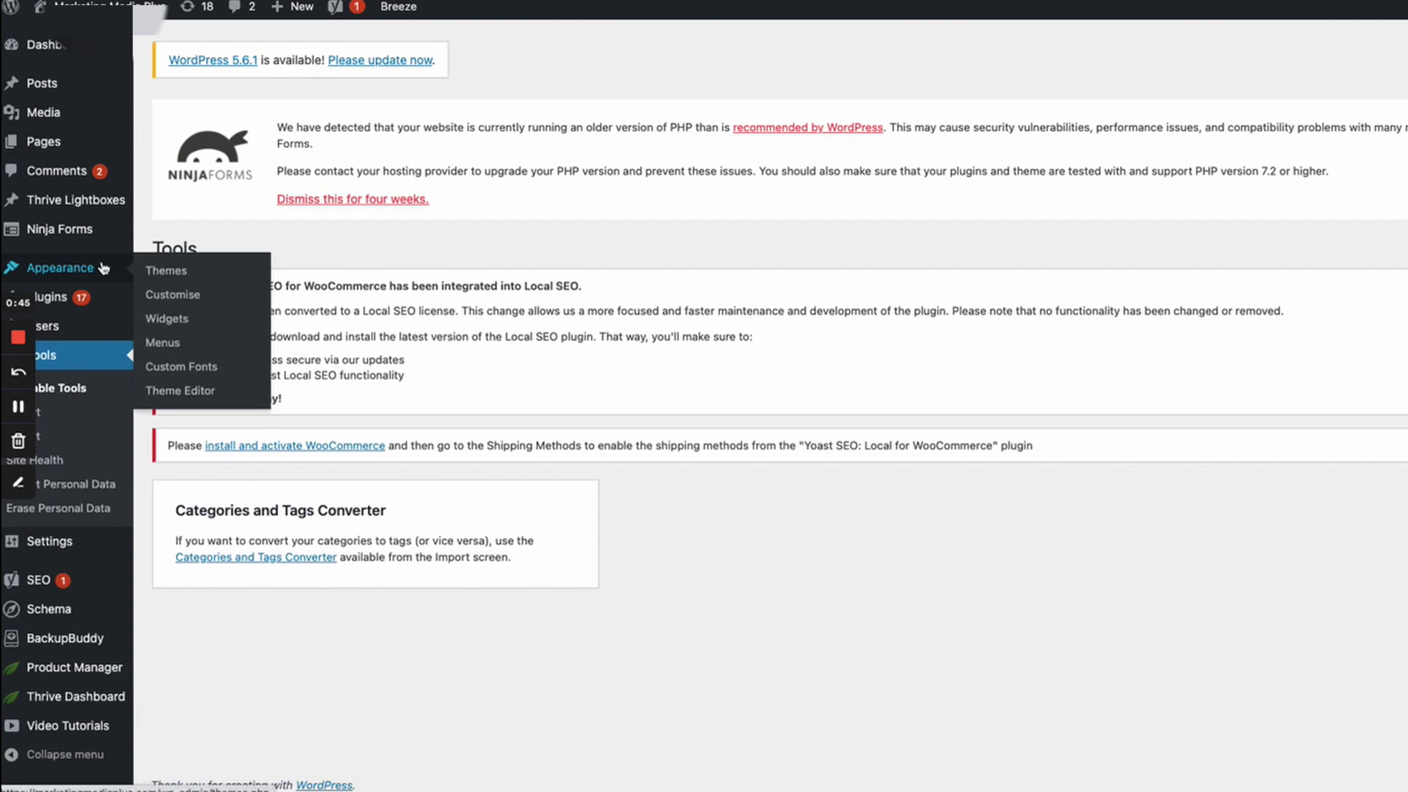
pyautogui.click(201, 395)
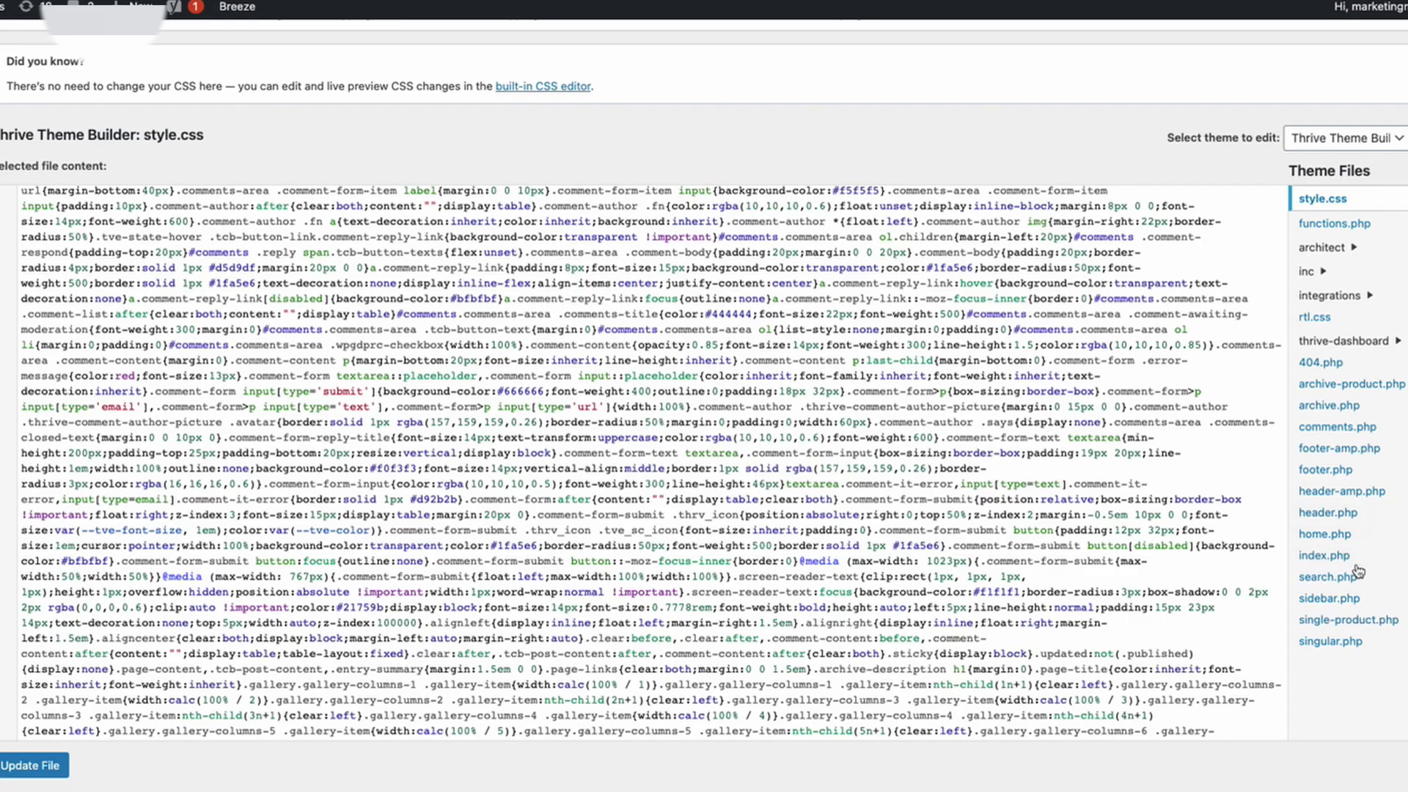
pyautogui.click(1344, 514)
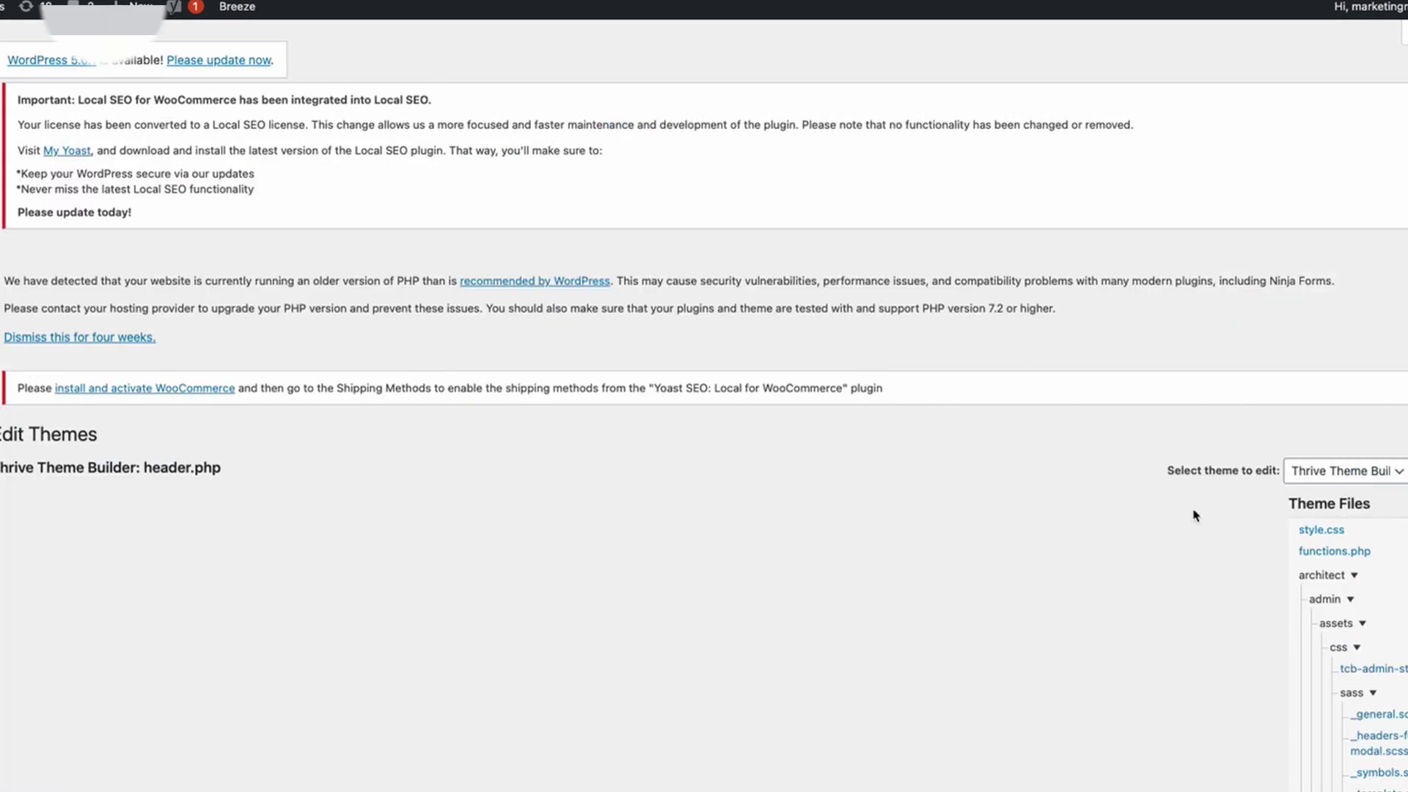
pyautogui.scroll(-5, 867, 506)
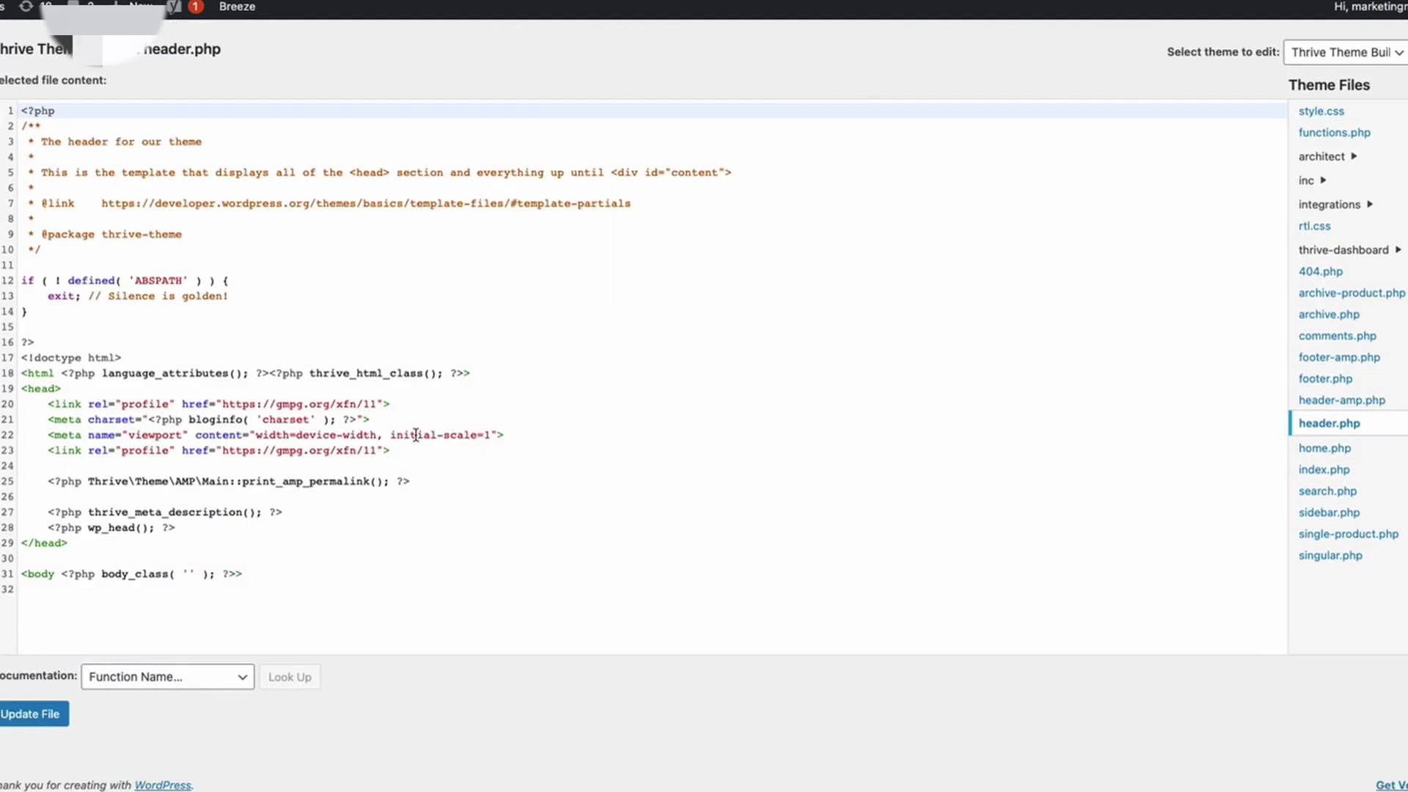
# Step: Locate the opening and closing head tags in header.php and insert an empty line directly above the closing </head> tag
pyautogui.click(53, 390)
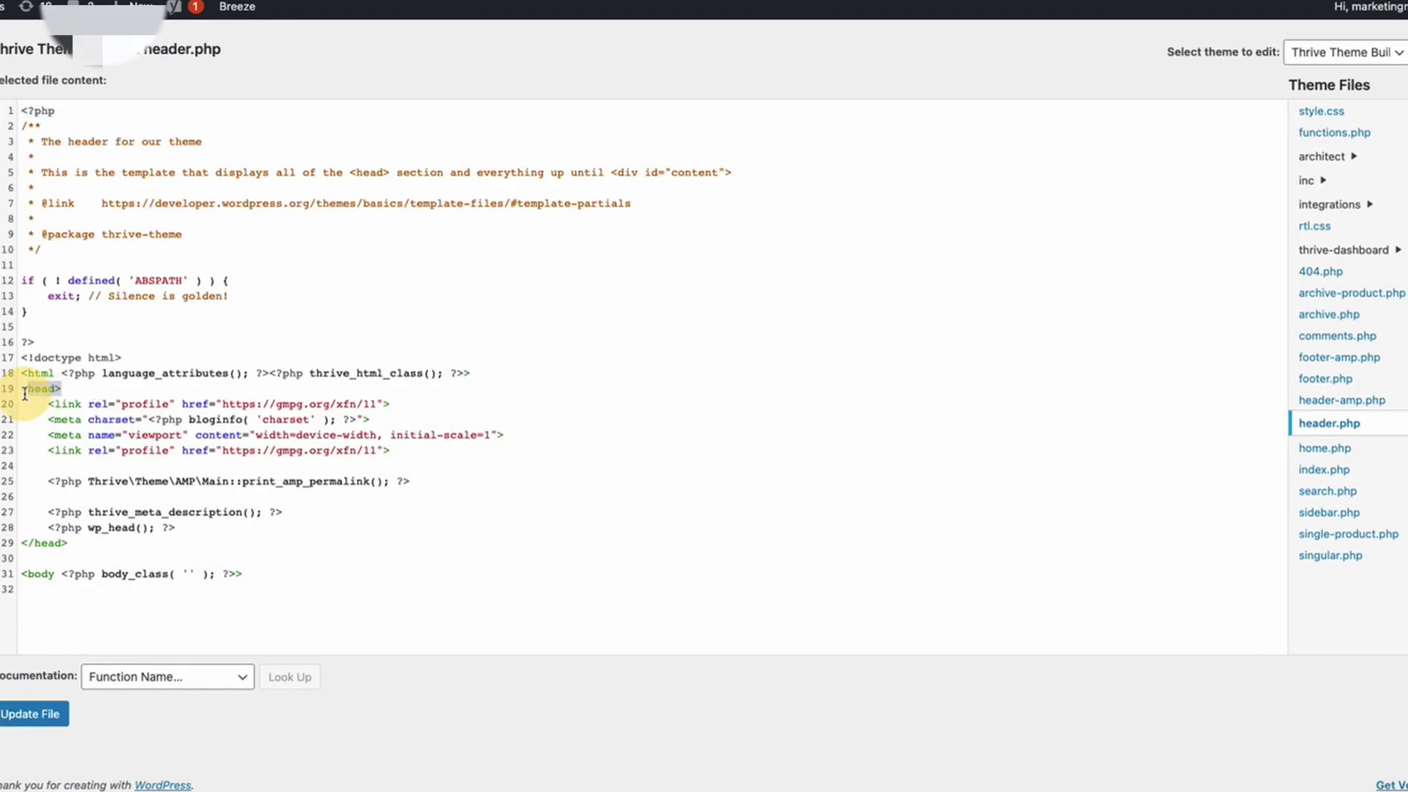
pyautogui.click(44, 542)
pyautogui.click(21, 542)
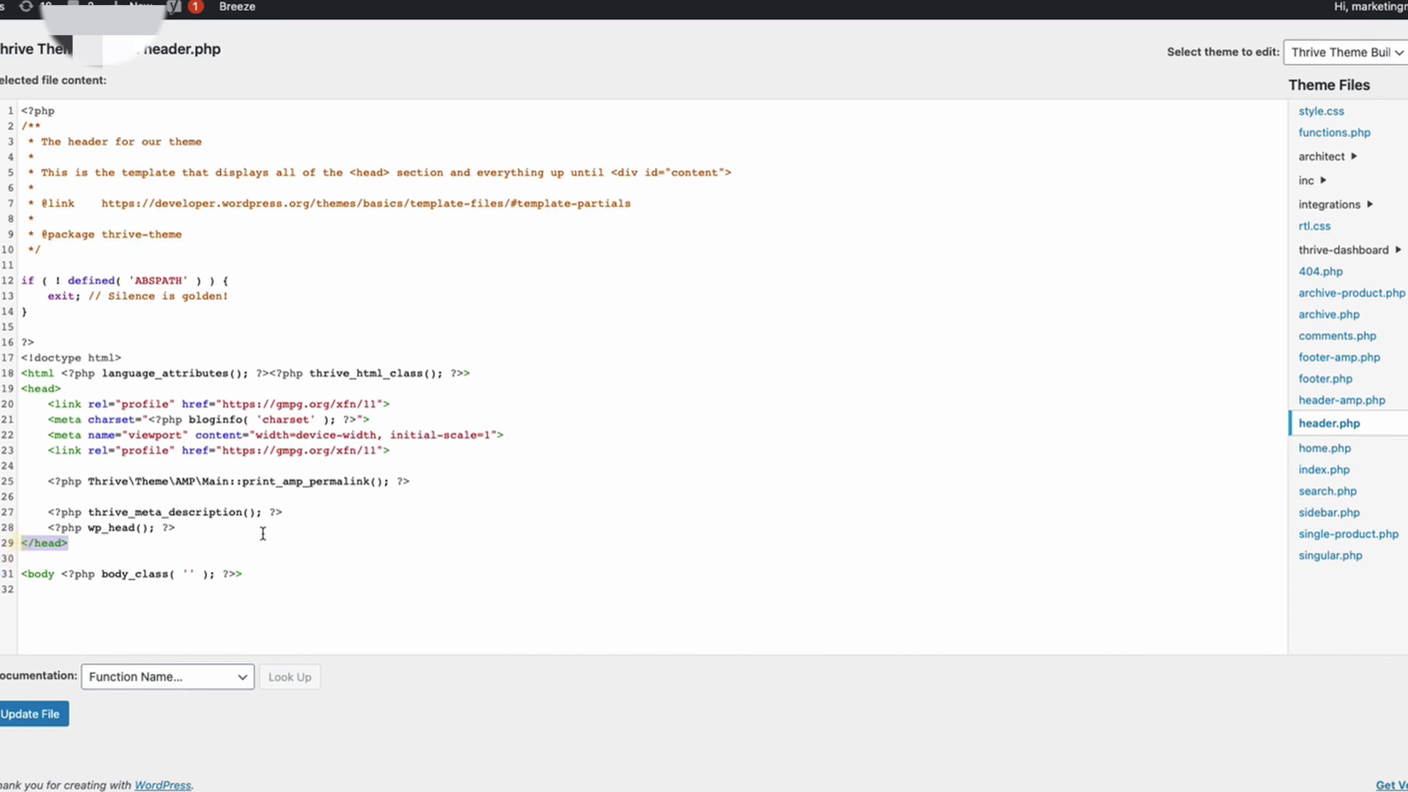
pyautogui.press('Return')
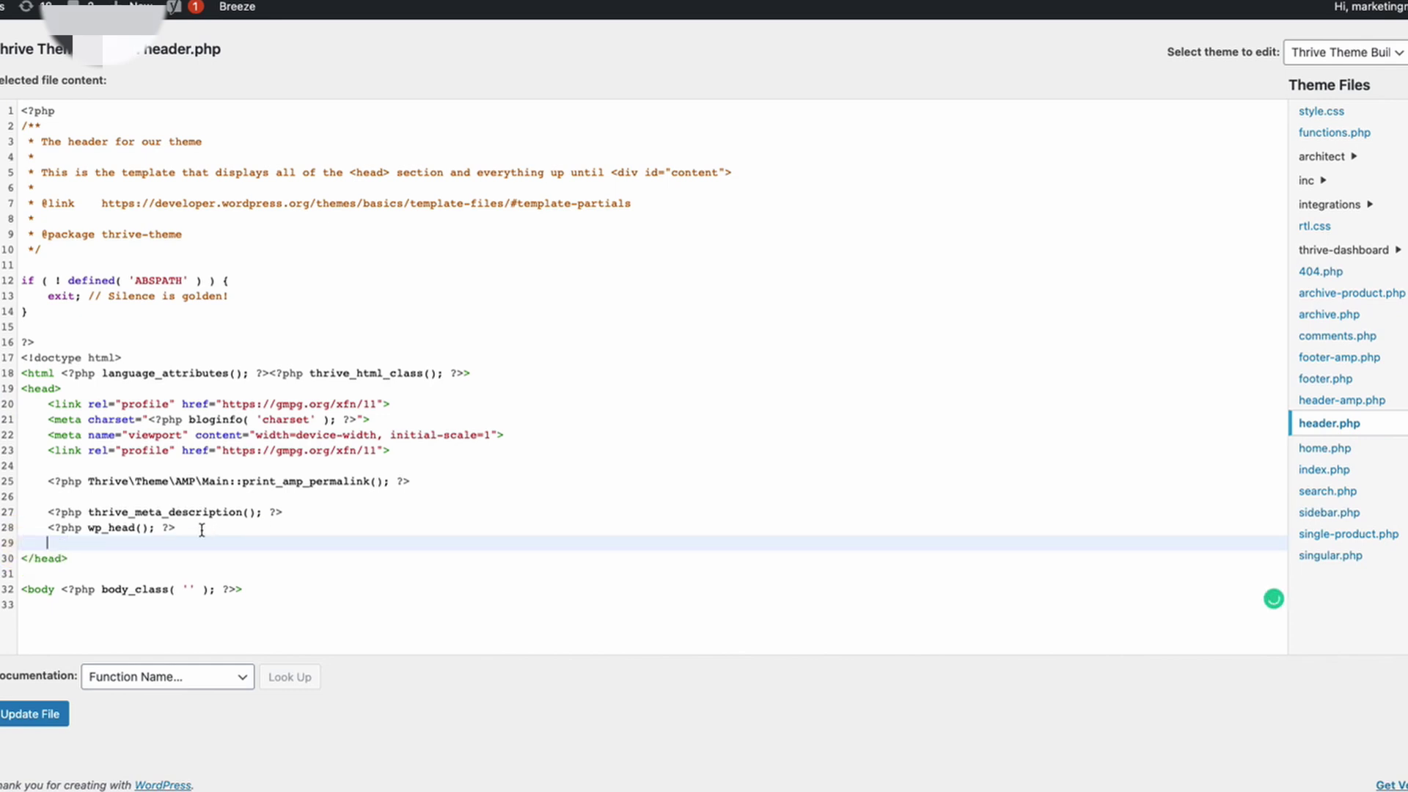